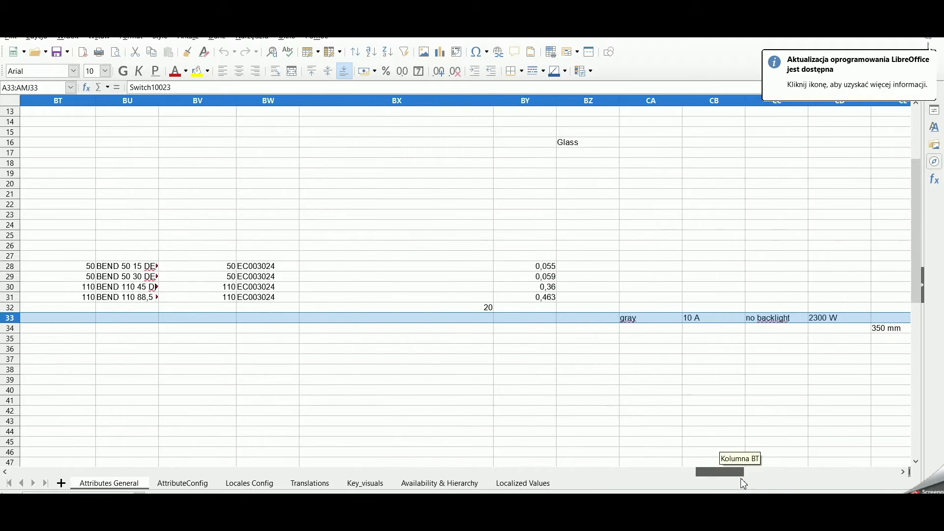
- Change the backlight value of product Switch10023 in cell CC33 to "yes backlight"
left_click(647, 320)
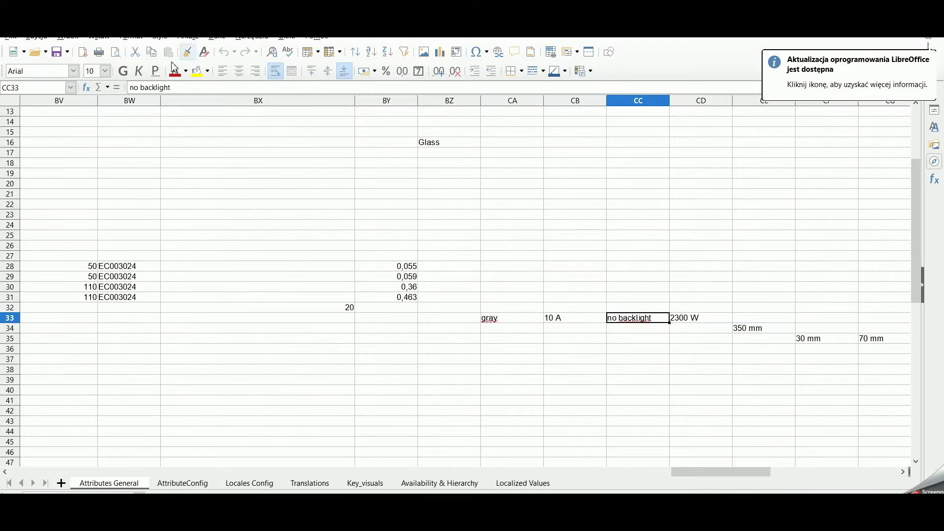
double_click(132, 88)
type("yes")
left_click(378, 391)
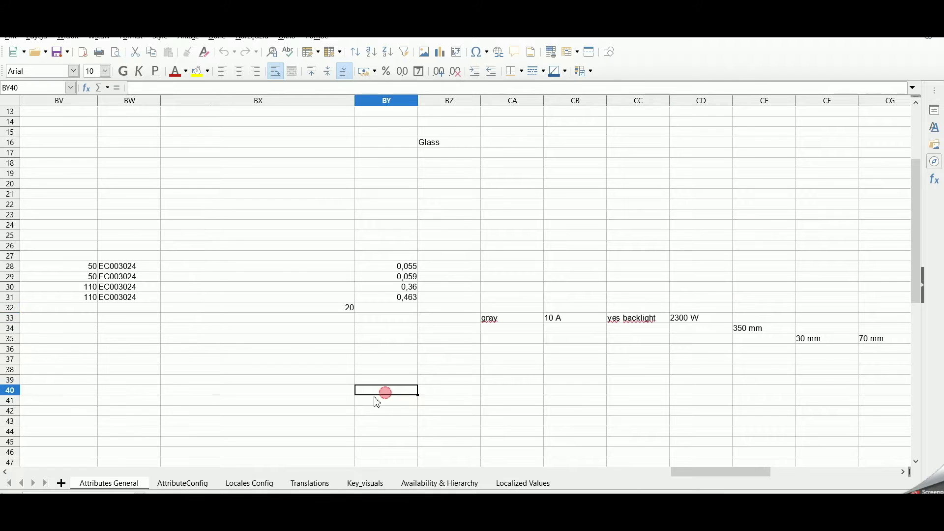
- On the Translations sheet, change the "no backlight" key in cell A109 to "yes backlight"
left_click(325, 483)
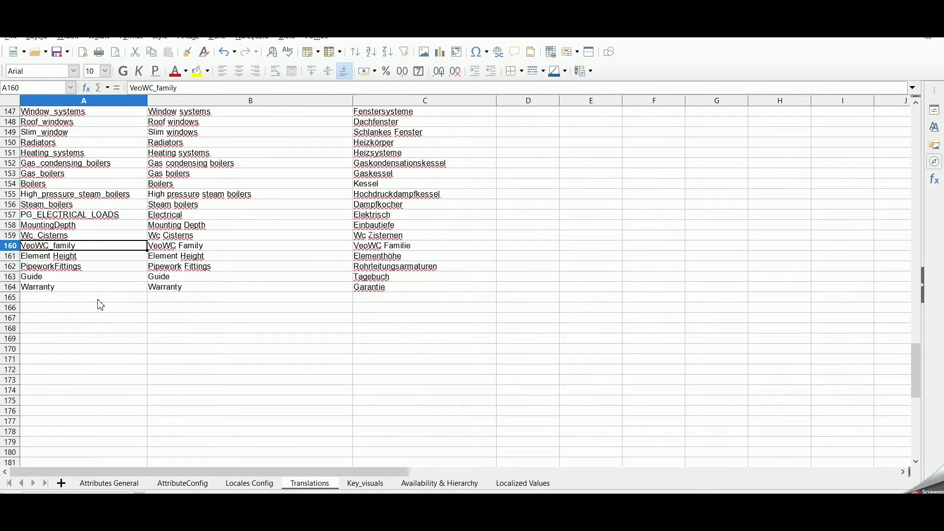
left_click(31, 298)
scroll(55, 327, "up", 13)
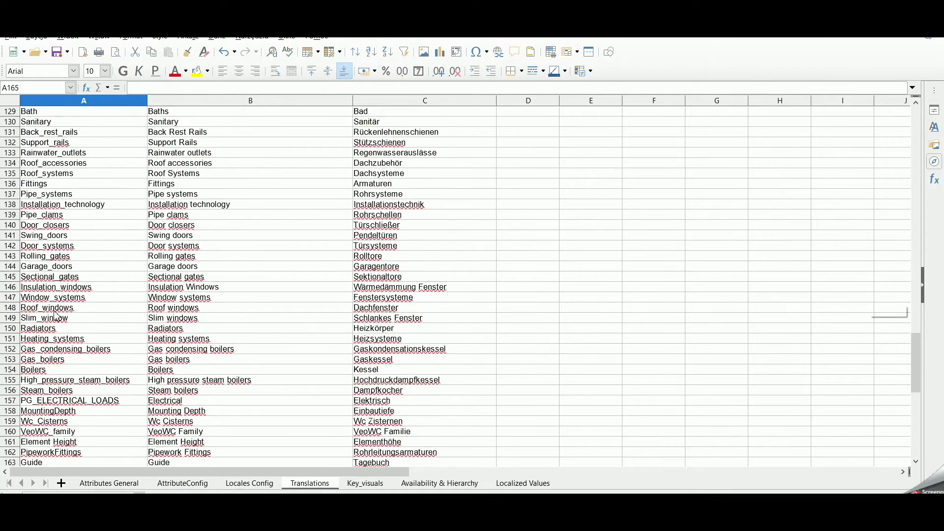
scroll(56, 318, "up", 3)
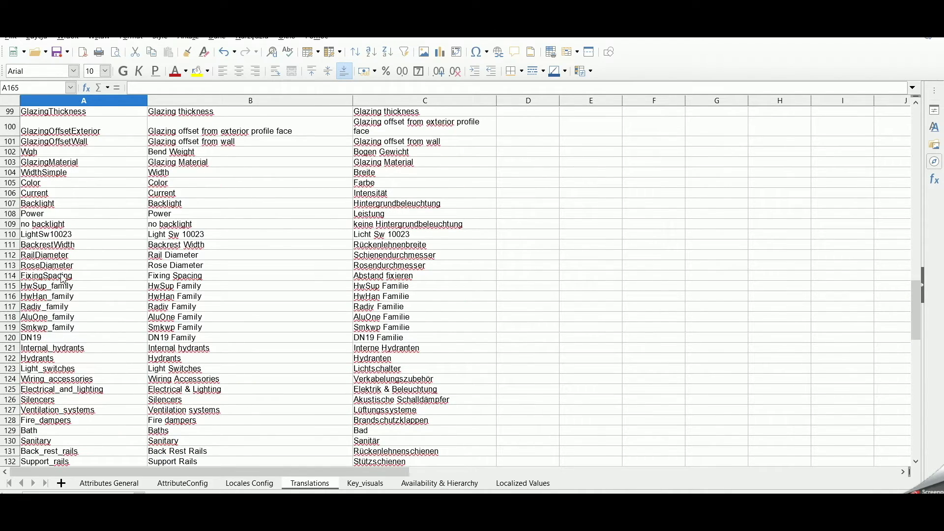
scroll(62, 278, "up", 1)
left_click(15, 257)
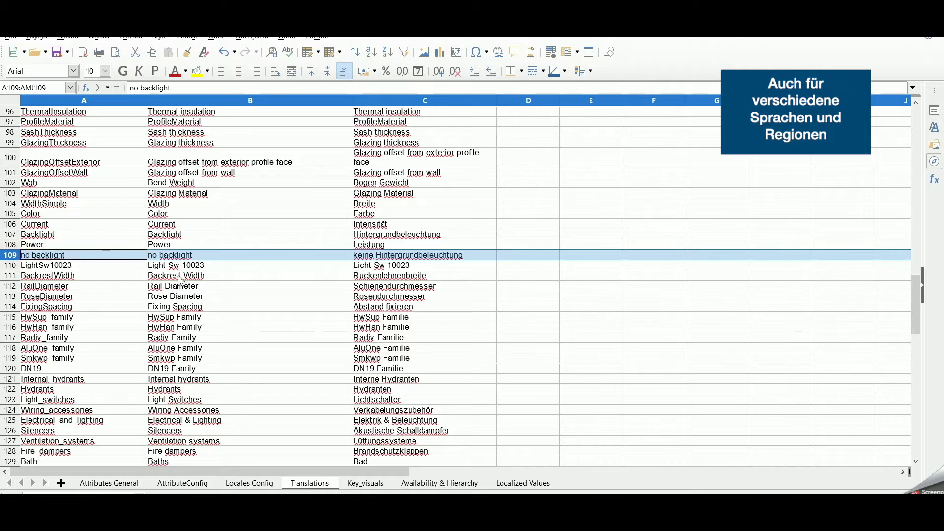
left_click(45, 255)
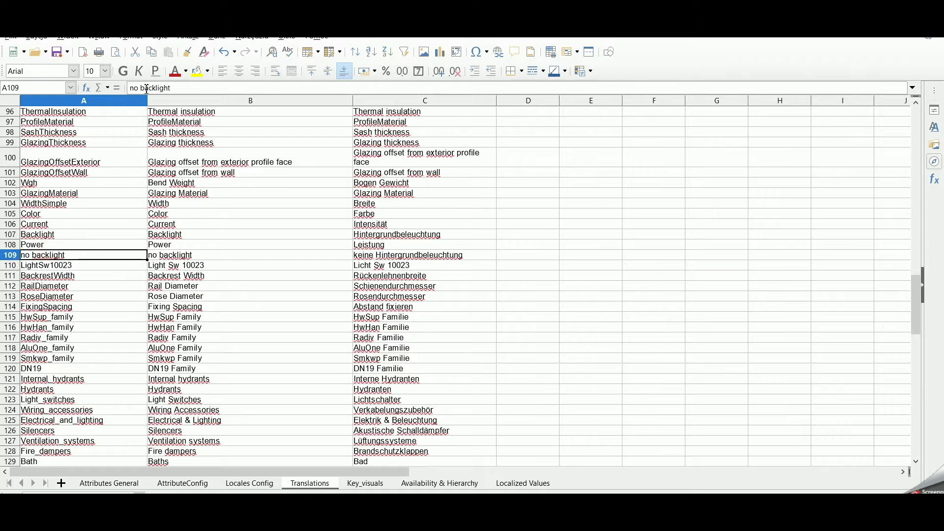
left_click_drag(137, 88, 113, 92)
type("yes")
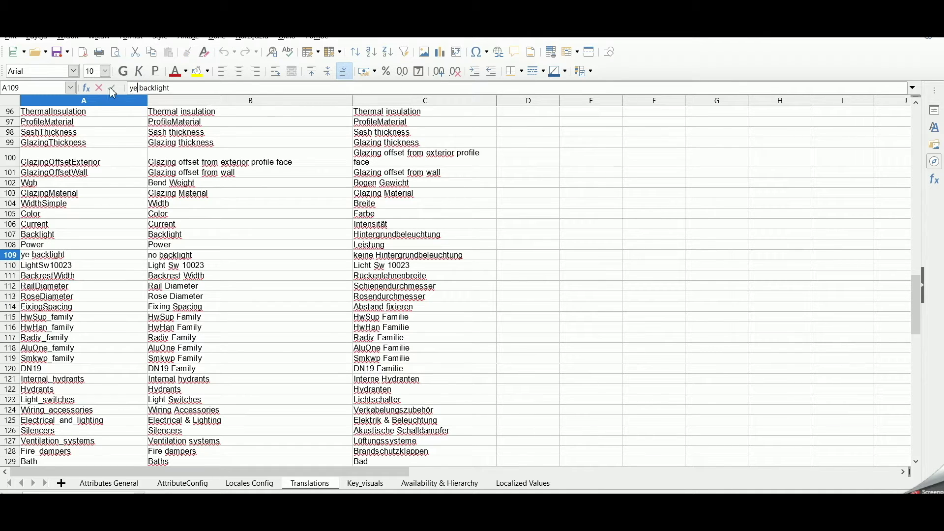
- Replace the English translation in cell B109 with "Yes"
left_click(180, 255)
left_click_drag(172, 89, 54, 85)
type("Y")
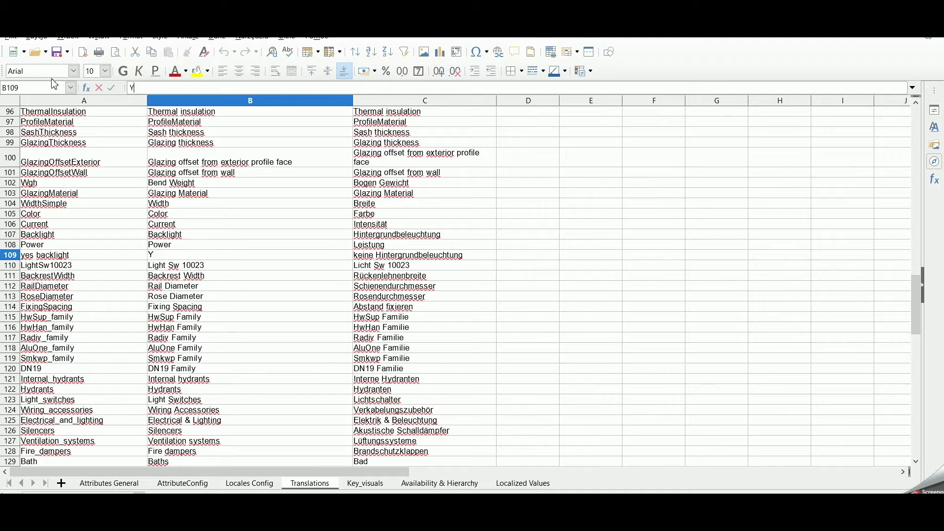
type("es")
- Replace the German translation in cell C109 with "Ja" and save the spreadsheet
left_click(367, 256)
left_click_drag(237, 88, 53, 87)
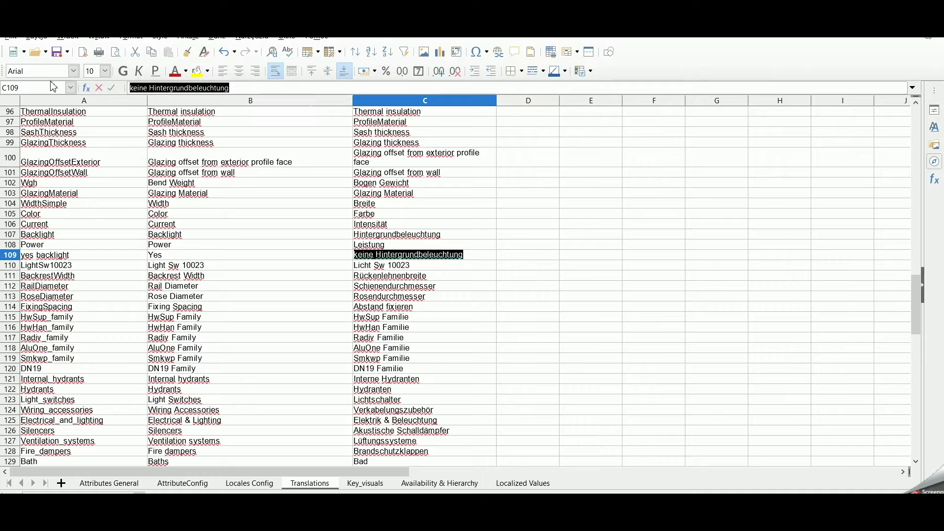
type("Ja")
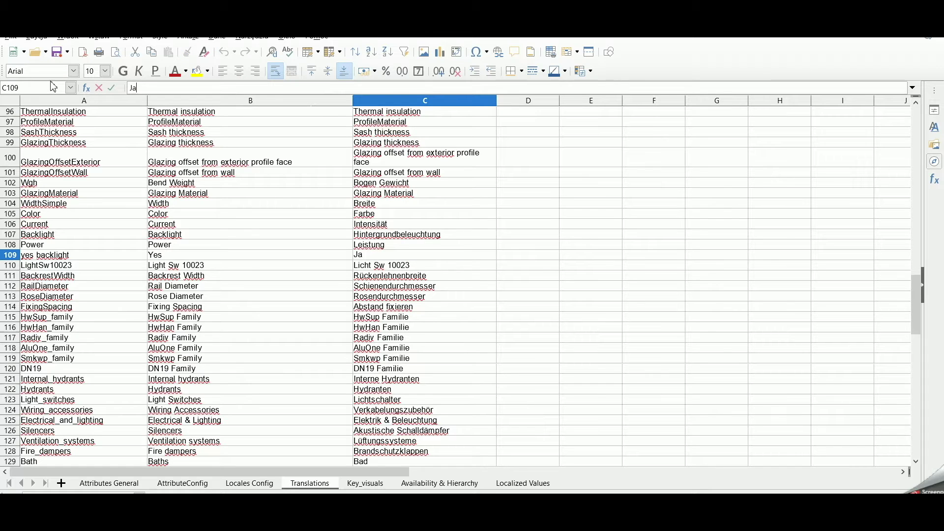
left_click(554, 277)
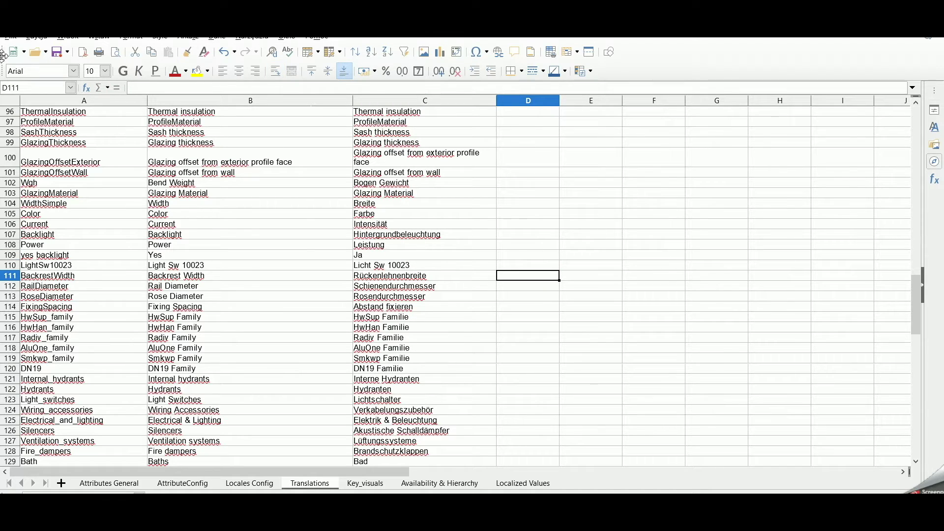
left_click(57, 55)
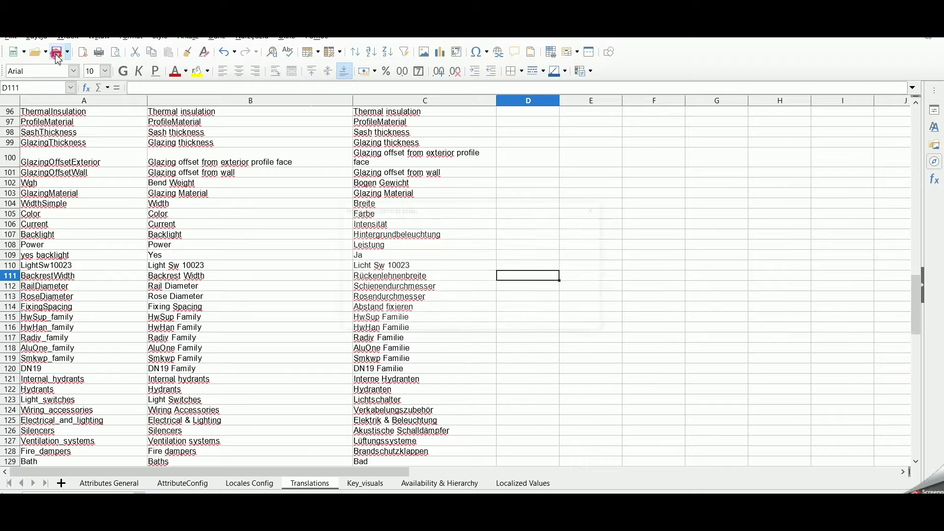
left_click(436, 320)
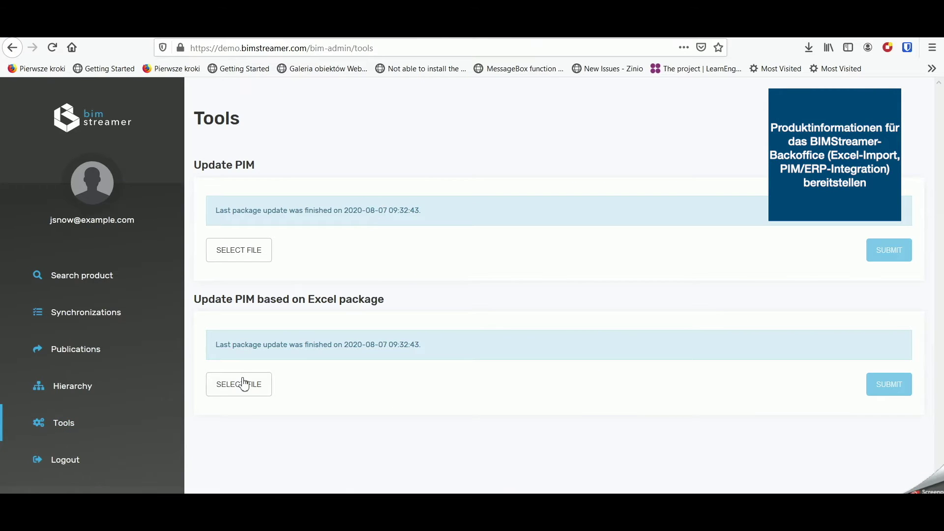
- In the BIMstreamer tools, upload Germany.zip as the Excel package for the PIM update and submit it
left_click(244, 384)
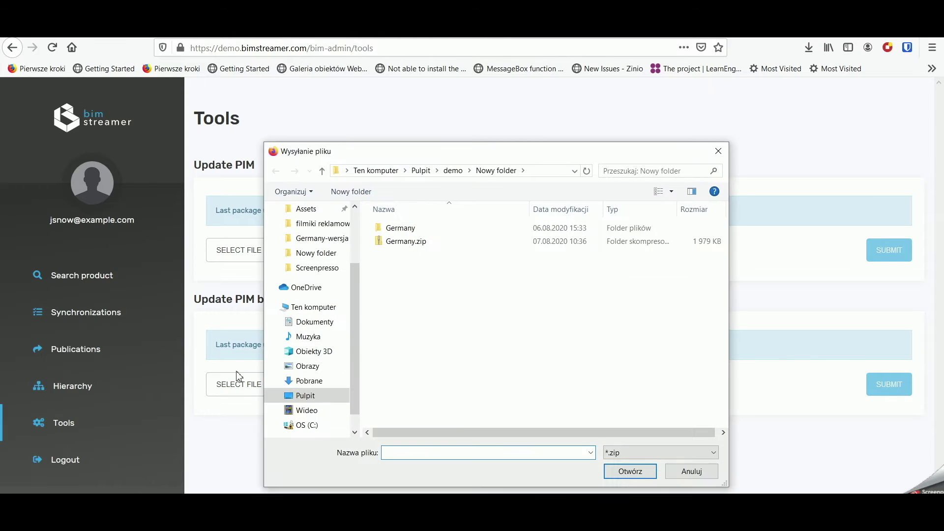
left_click(487, 242)
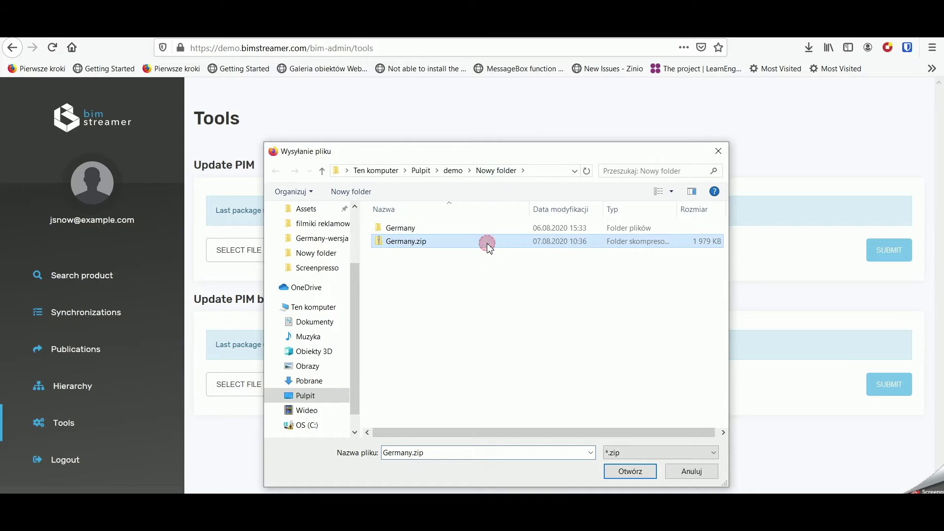
left_click(634, 477)
left_click(892, 387)
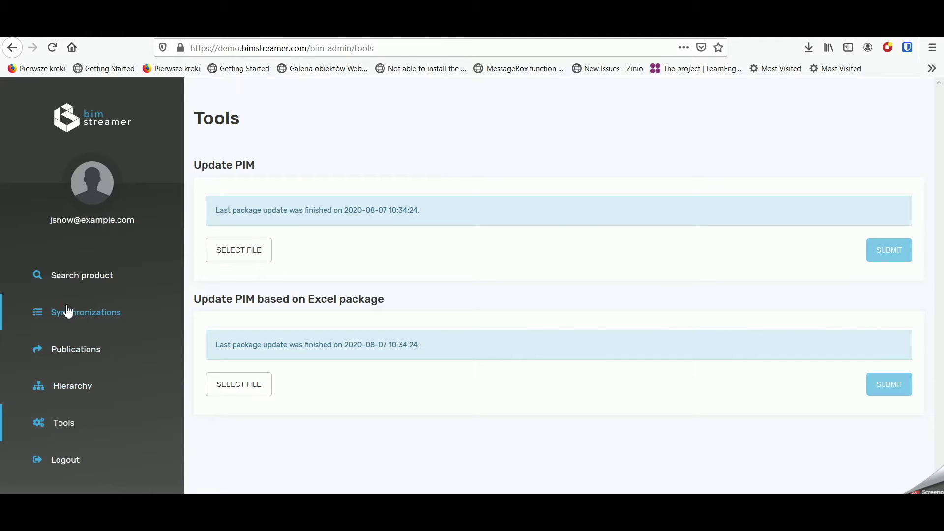
- Set up a new product family synchronization for the Light Sw 10023 family
left_click(68, 312)
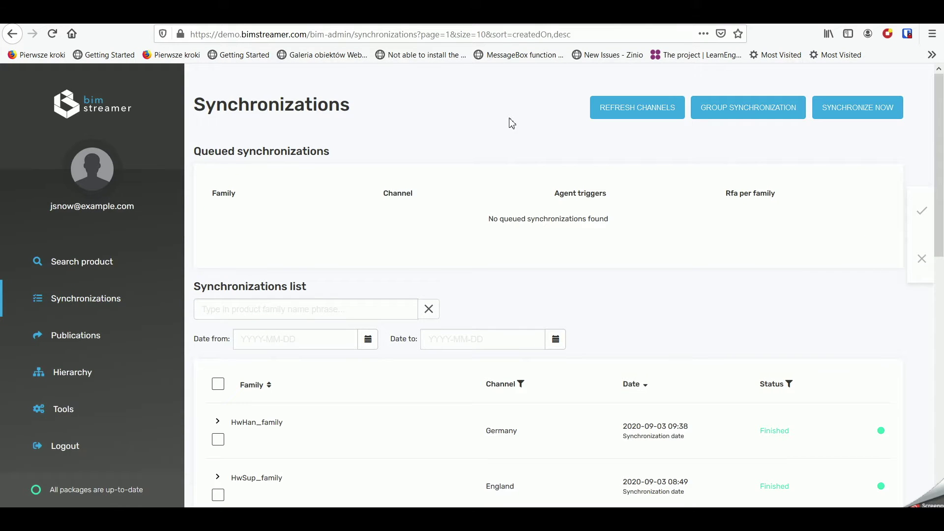
left_click(860, 111)
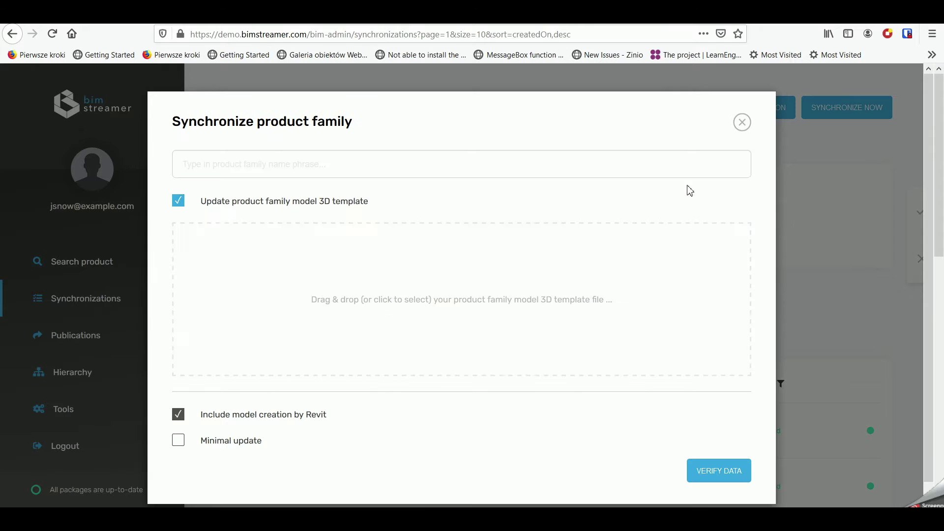
left_click(205, 160)
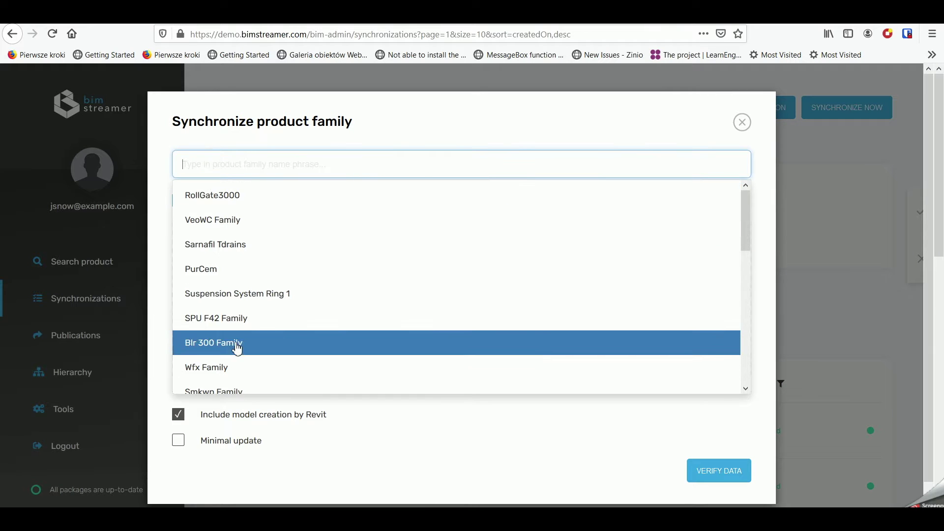
scroll(250, 356, "down", 8)
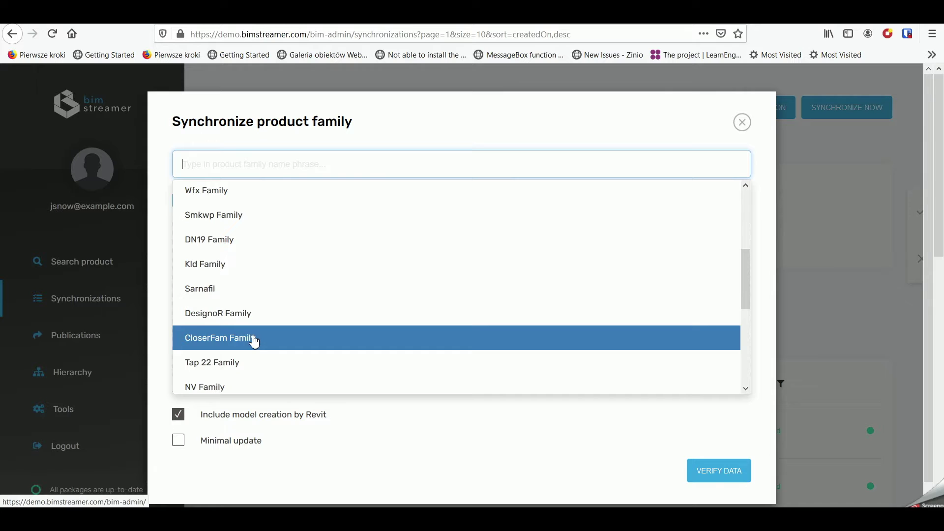
scroll(254, 342, "down", 8)
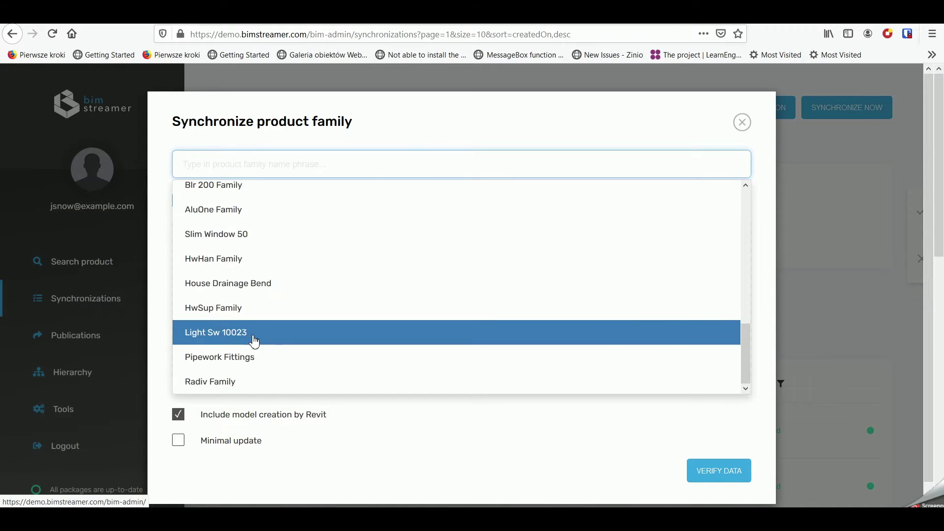
left_click(251, 328)
- Attach Light_switches.zip as the family's 3D model template and verify the data
left_click(240, 244)
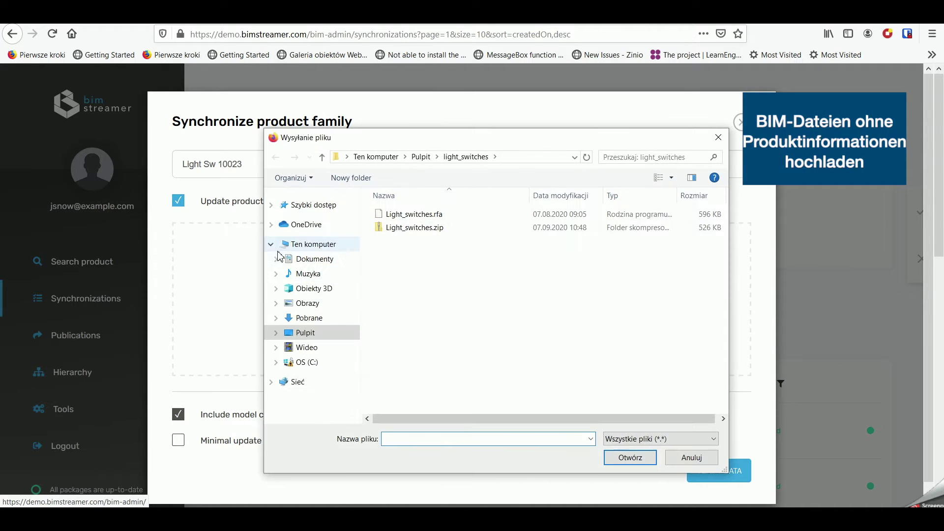
left_click(470, 229)
left_click(656, 459)
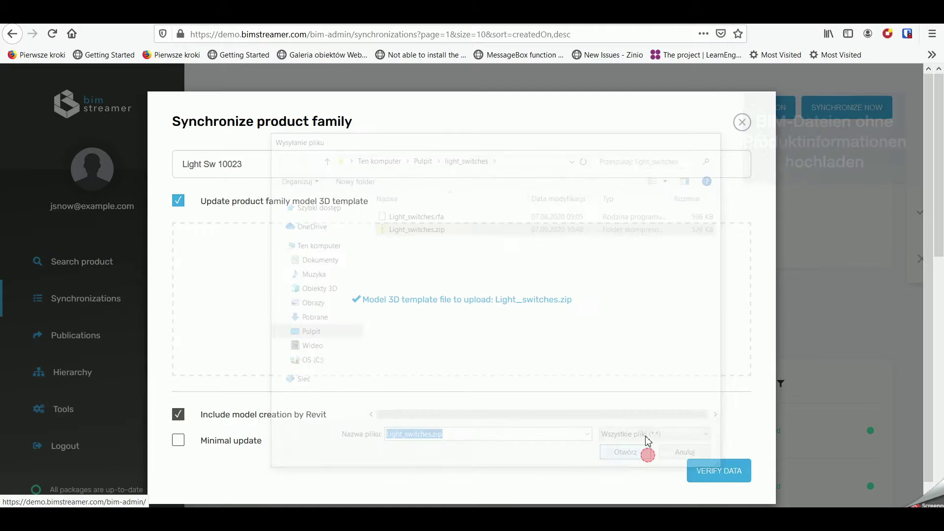
left_click(738, 471)
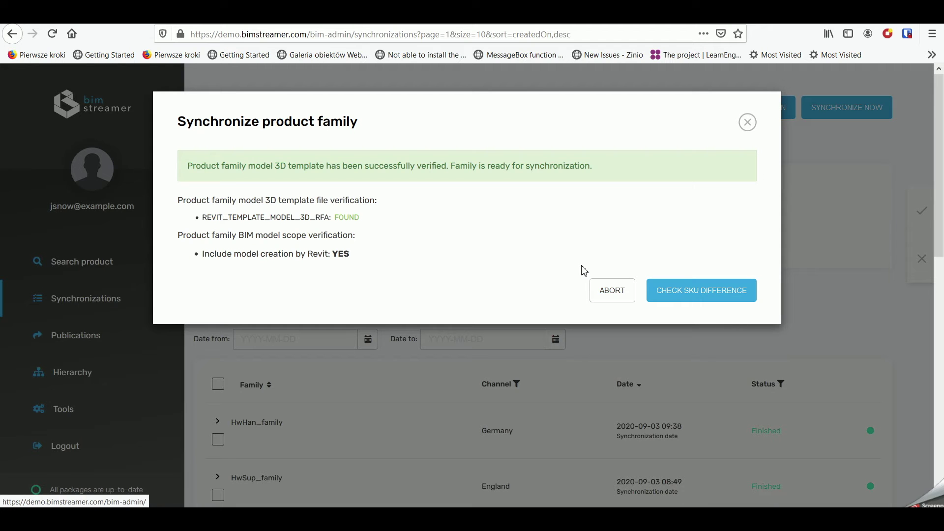
- Check the SKU differences and select the Germany channel for synchronization
left_click(702, 301)
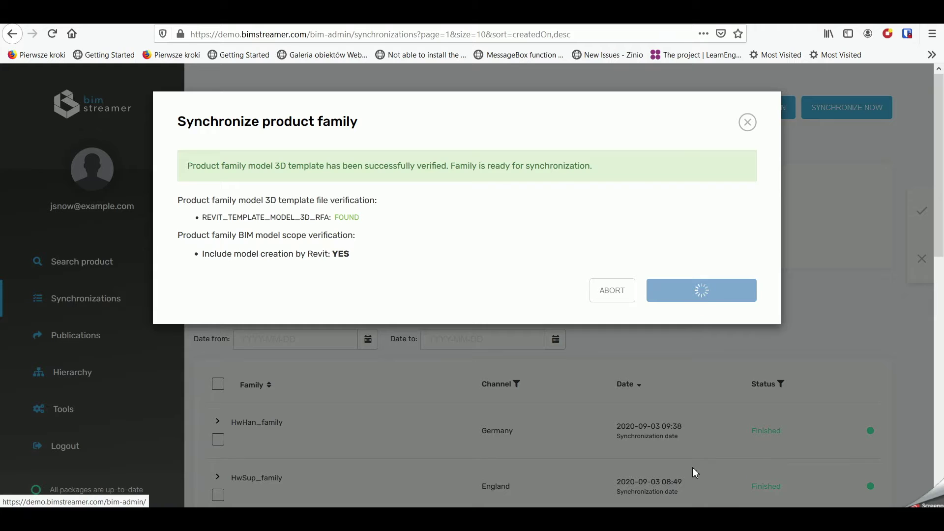
scroll(380, 301, "down", 2)
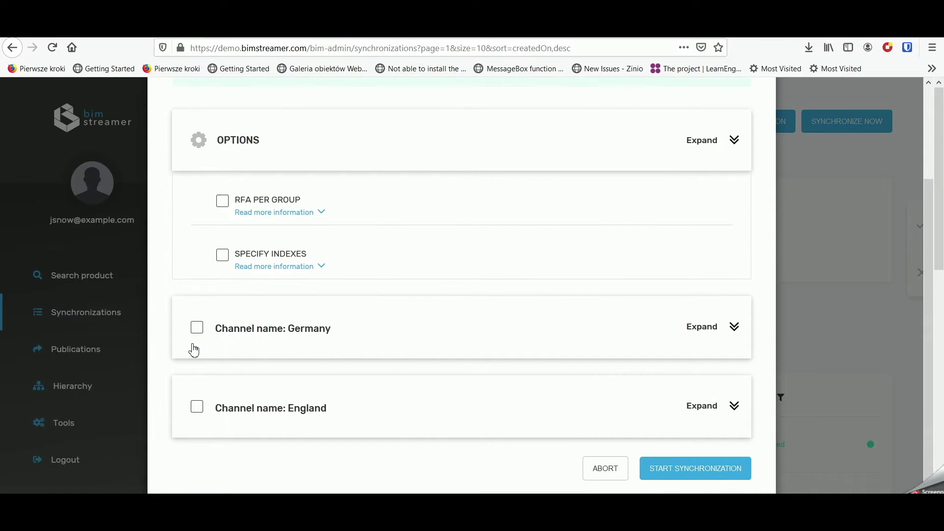
left_click(197, 328)
- Review the Germany channel's de_DE differences for Switch10023, collapse the channel details and start the synchronization
left_click(735, 328)
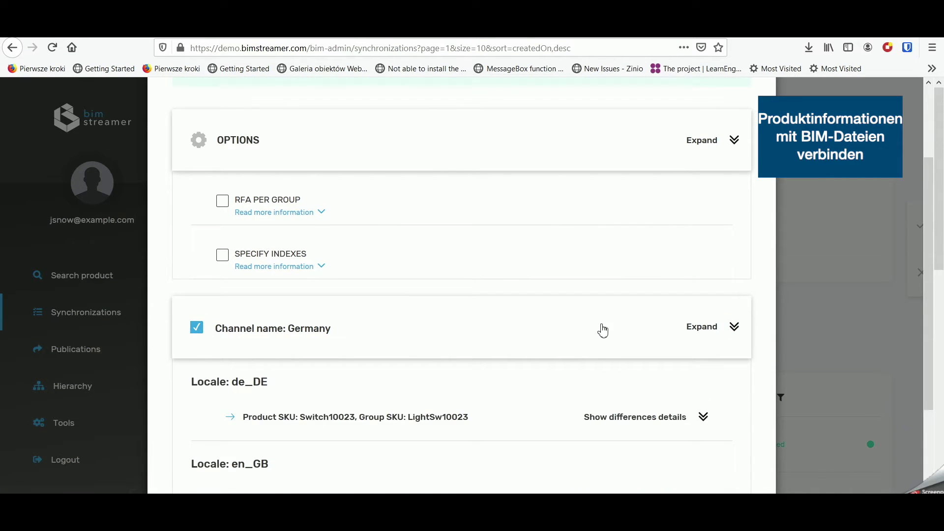
scroll(604, 327, "down", 3)
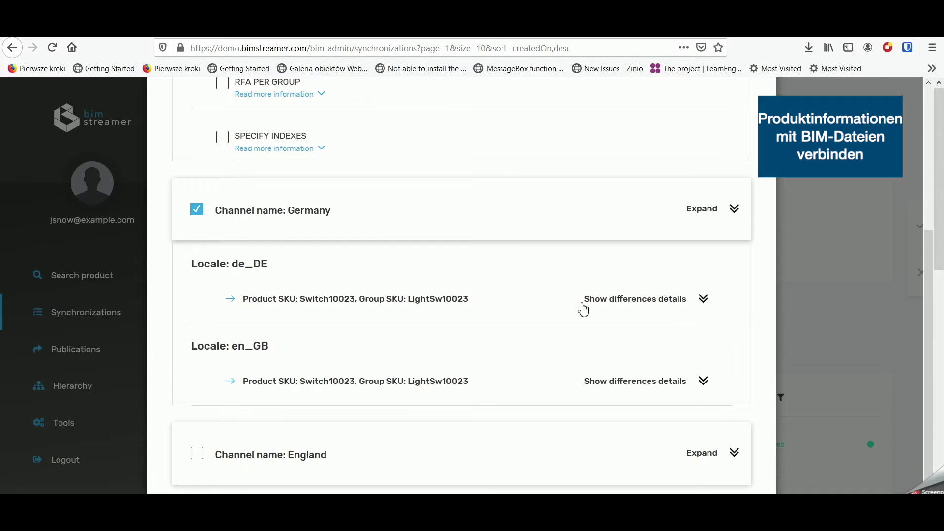
left_click(675, 311)
left_click(679, 307)
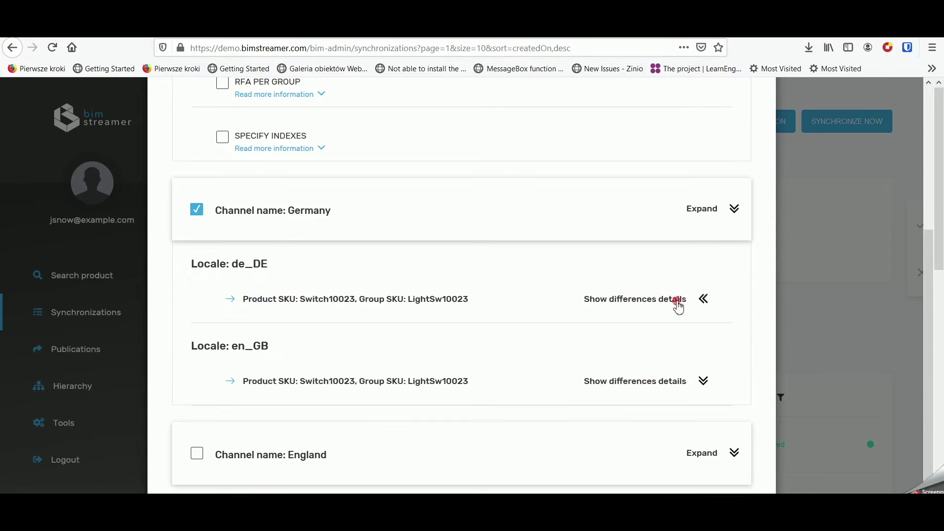
left_click(708, 226)
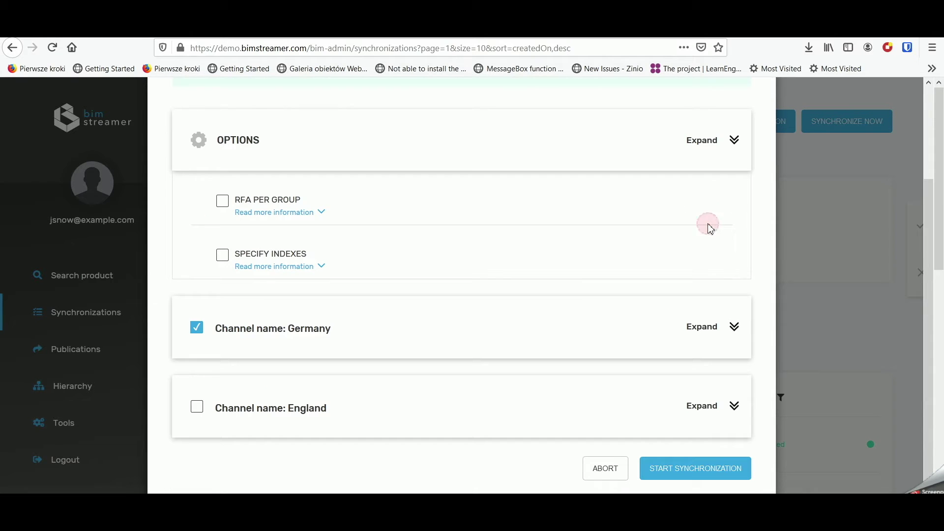
left_click(702, 466)
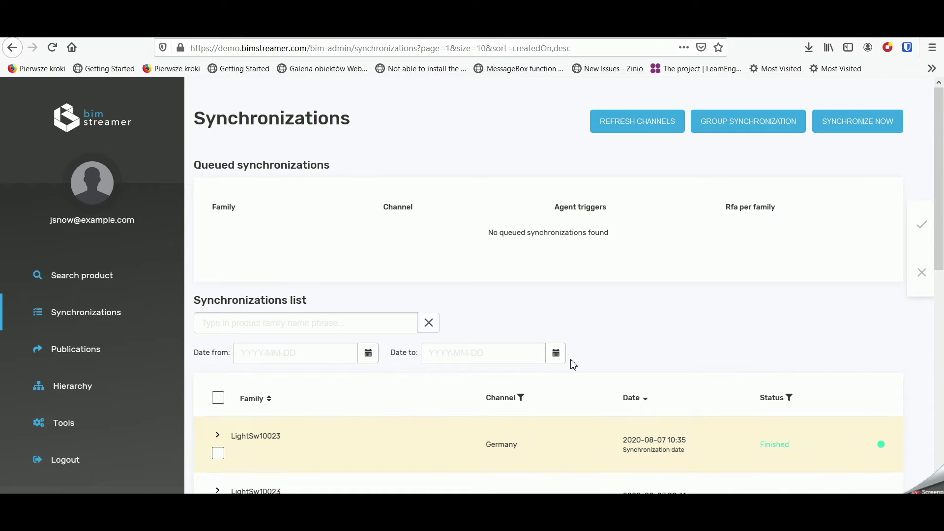
- Open product Switch10023 from the newest LightSw10023 synchronization and examine its generated 3D model, views and product details
left_click(256, 440)
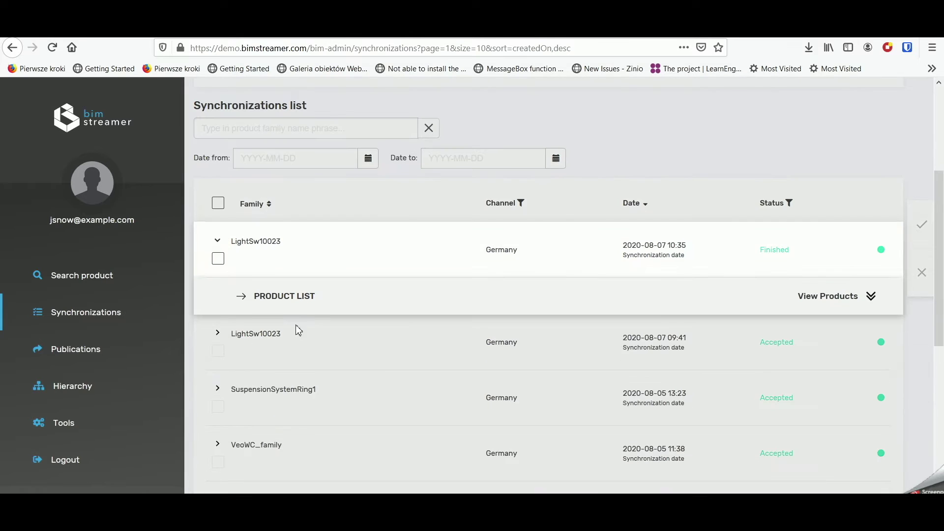
left_click(295, 298)
left_click(400, 350)
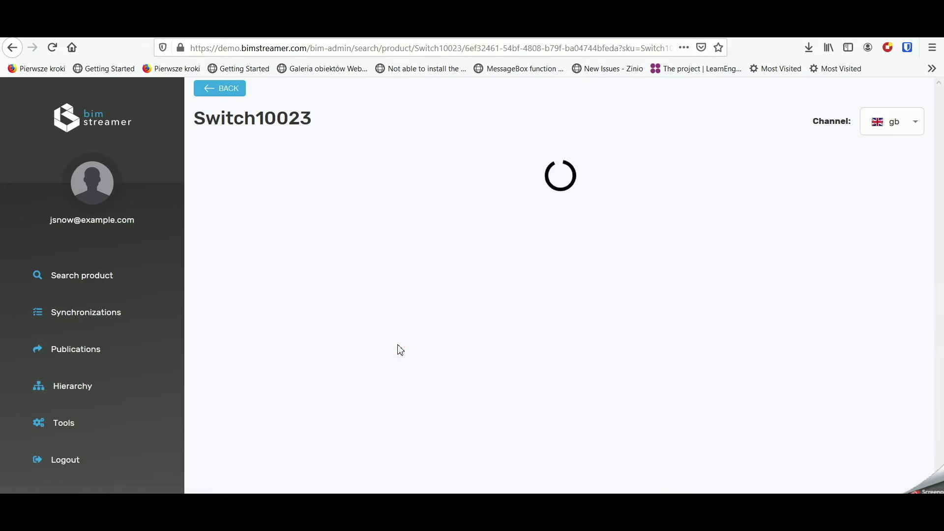
scroll(569, 257, "down", 1)
scroll(567, 295, "down", 5)
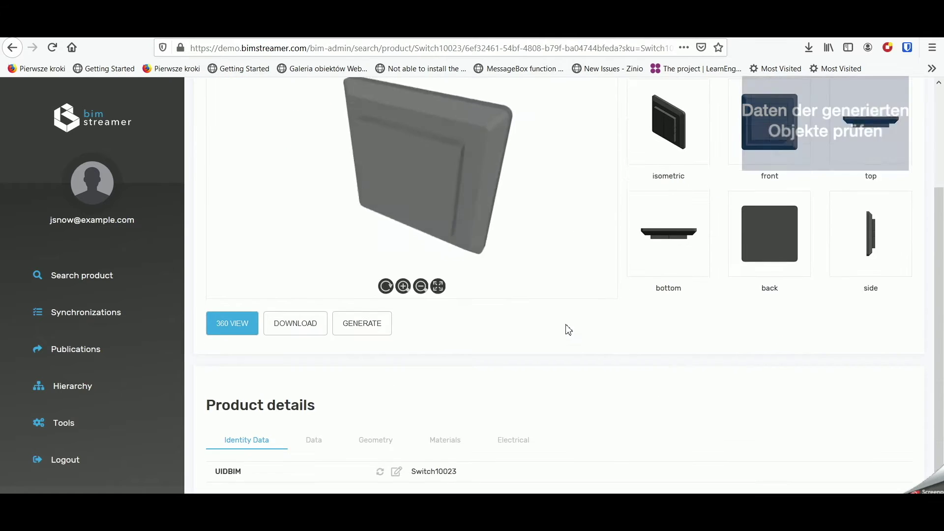
- Review Switch10023's product details for data, geometry, materials, electrical properties and identity data
left_click(314, 398)
scroll(406, 367, "down", 2)
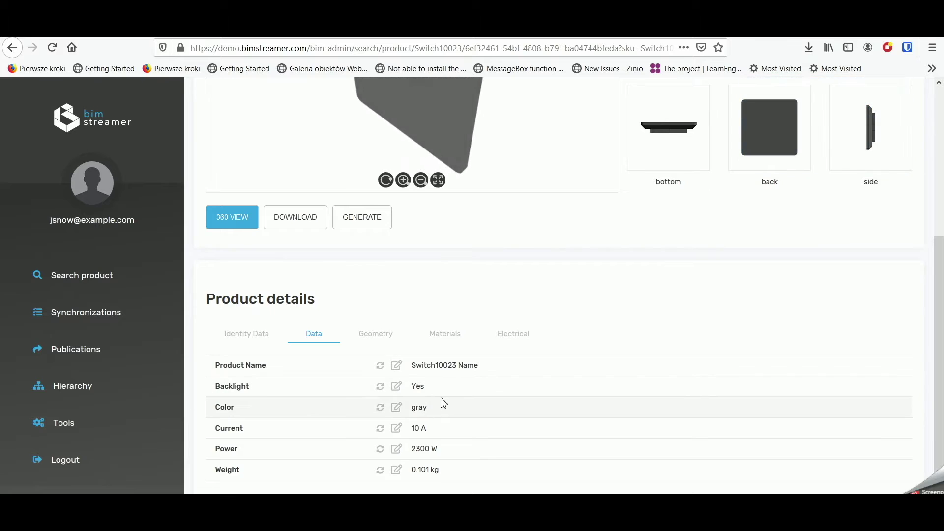
left_click(389, 342)
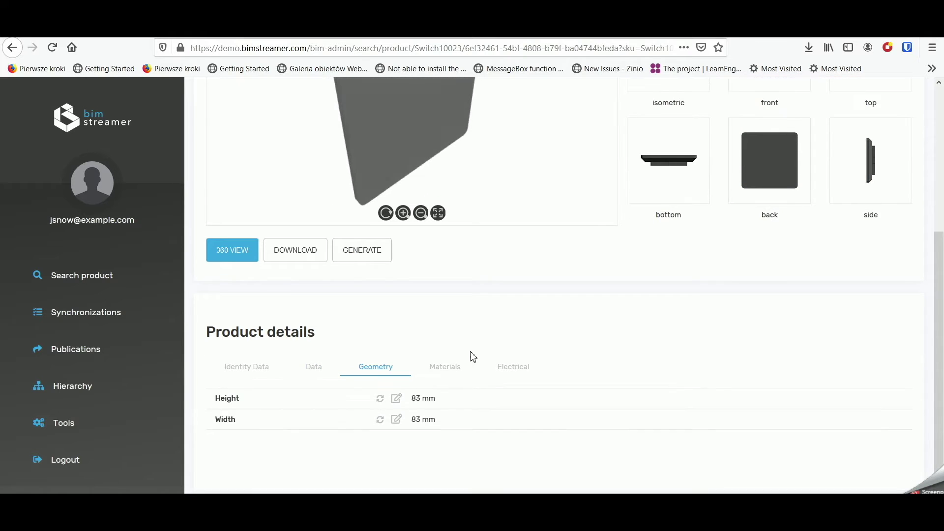
left_click(448, 381)
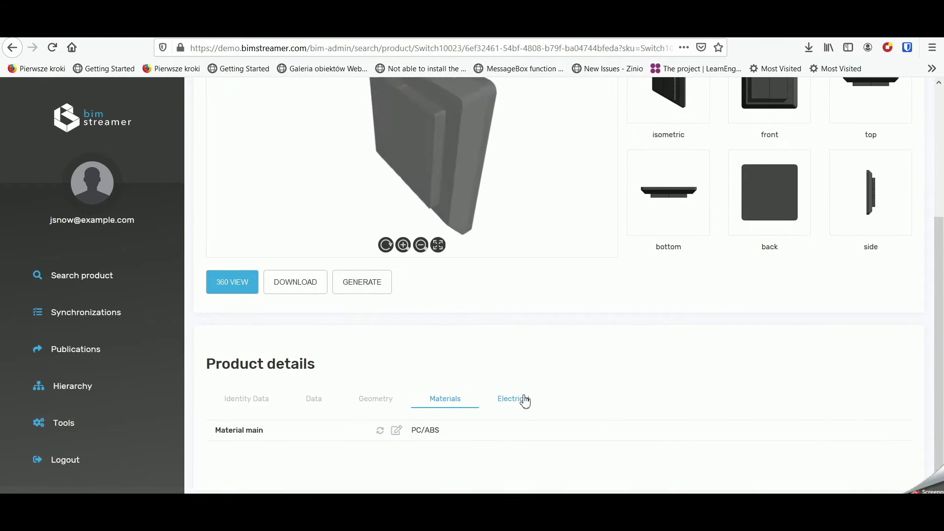
left_click(524, 398)
left_click(256, 398)
- View the generated isometric, front, top, bottom, back and side images, and return to the 360 view
scroll(491, 361, "up", 3)
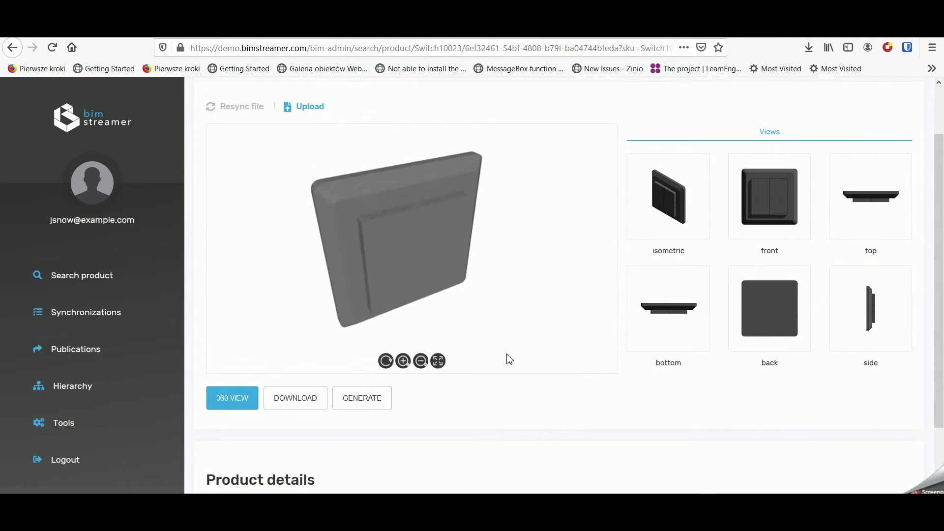
left_click(666, 236)
left_click(776, 231)
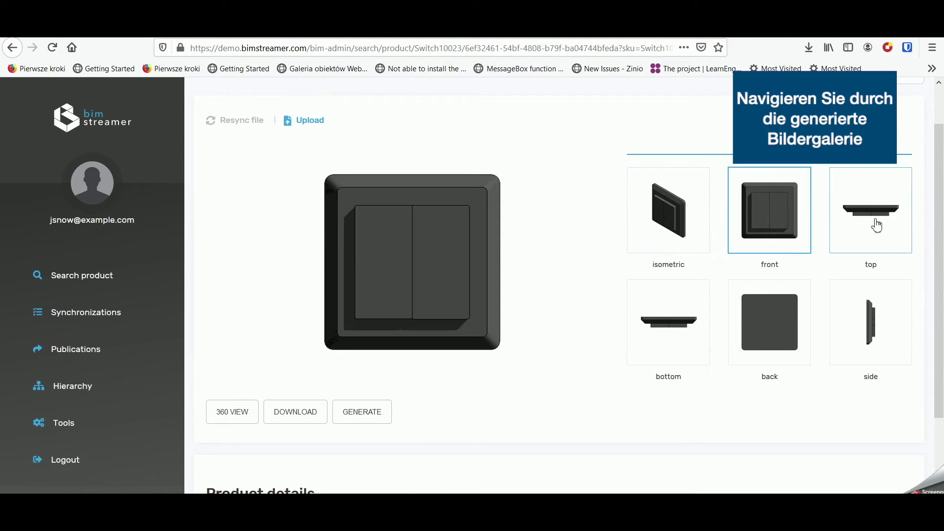
left_click(872, 225)
left_click(654, 325)
left_click(746, 320)
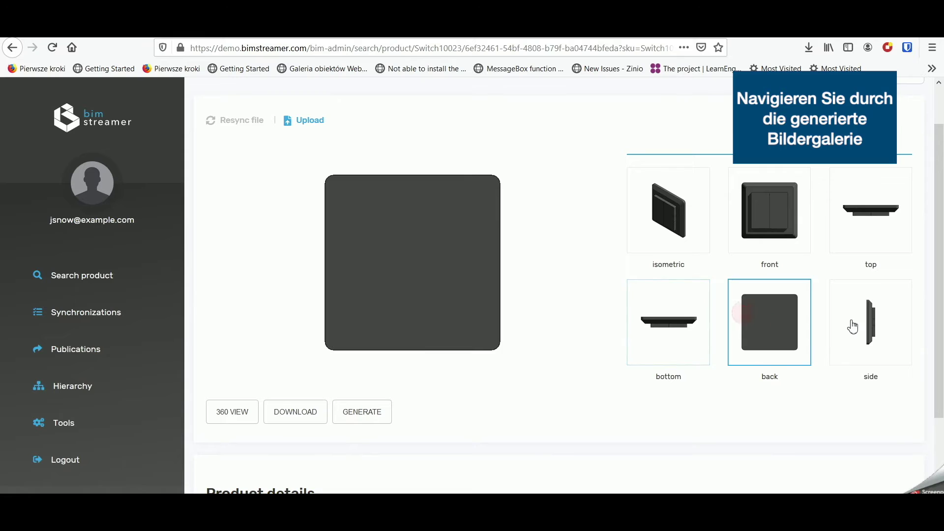
left_click(851, 320)
left_click(226, 416)
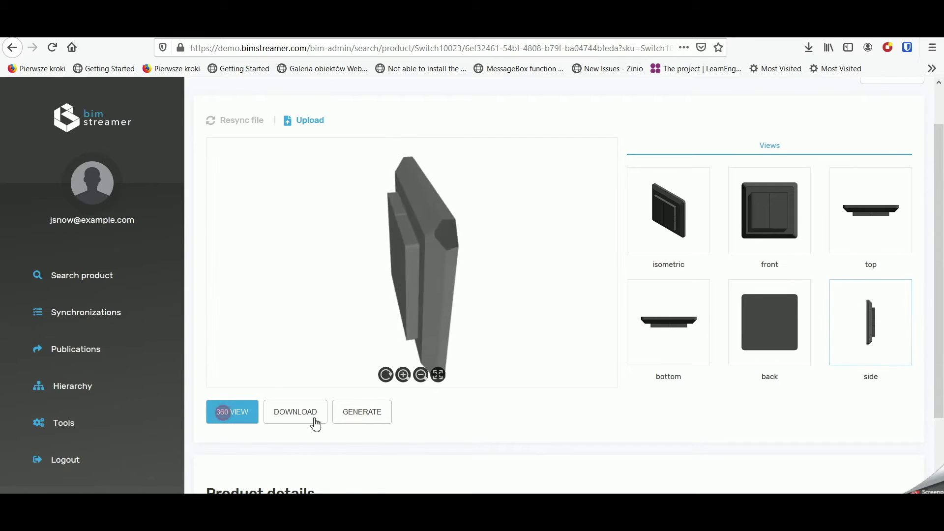
- Download the low detailed BIM family 3D (RFA) file of Switch10023
left_click(305, 411)
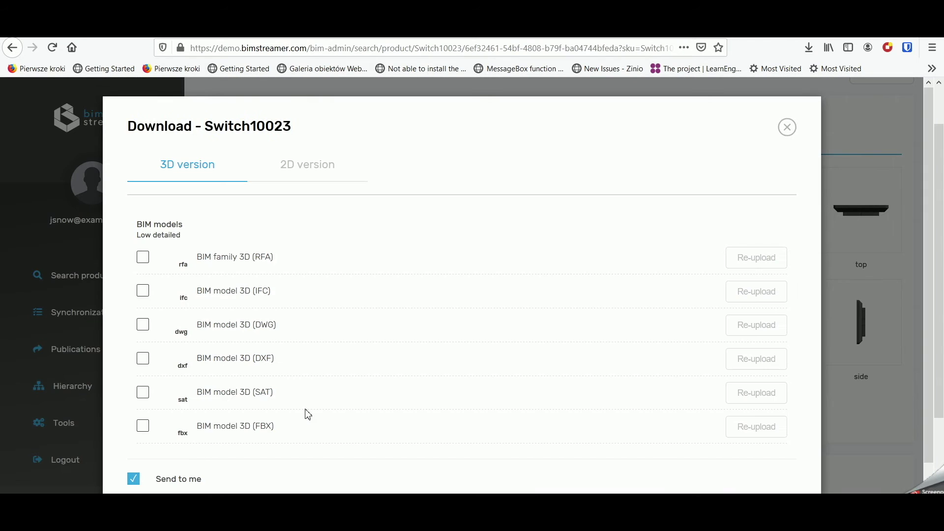
scroll(305, 236, "down", 2)
scroll(359, 159, "down", 2)
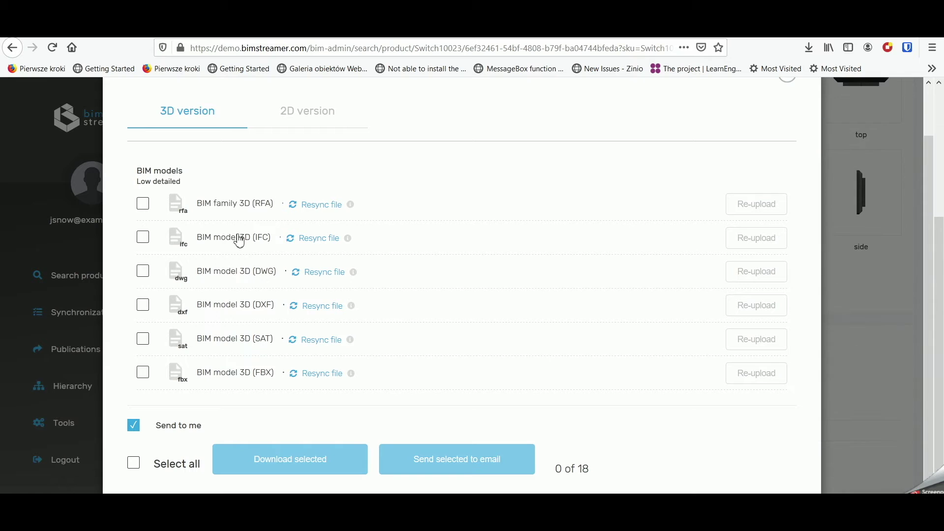
left_click(145, 204)
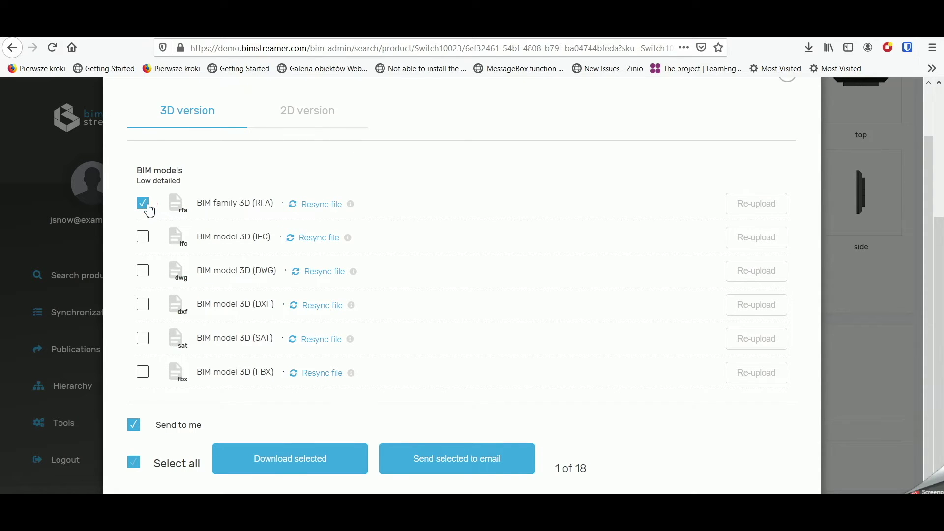
left_click(298, 466)
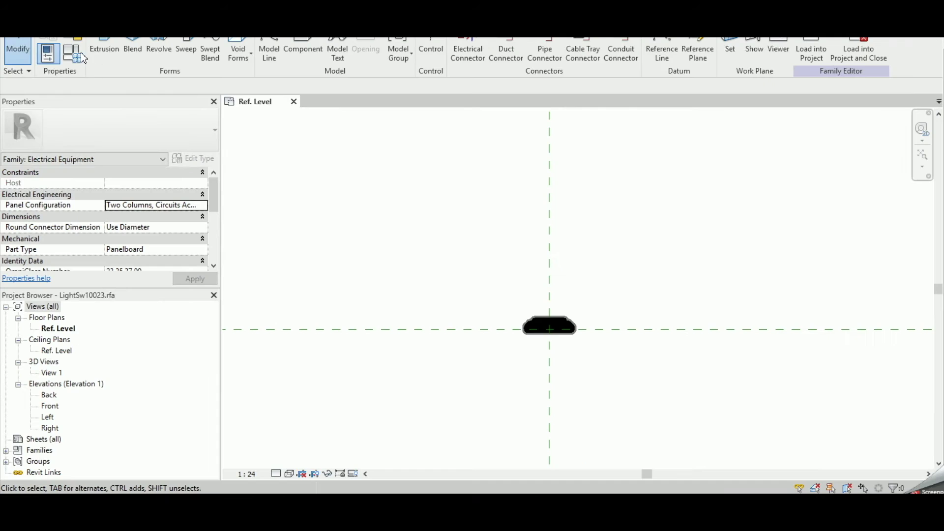
- In Revit, examine the Family Types parameters of LightSw10023.rfa from materials through identity data, and close the dialog
left_click(81, 56)
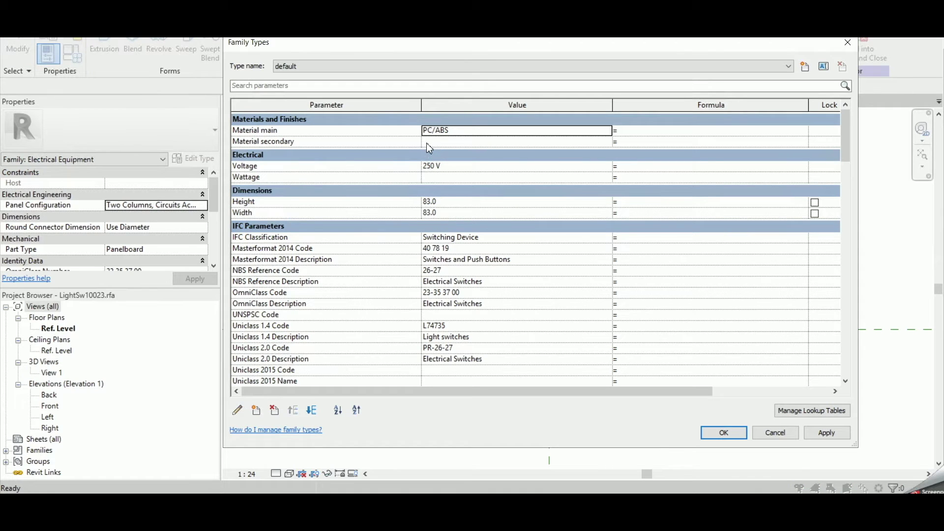
scroll(429, 147, "down", 1)
scroll(477, 177, "down", 1)
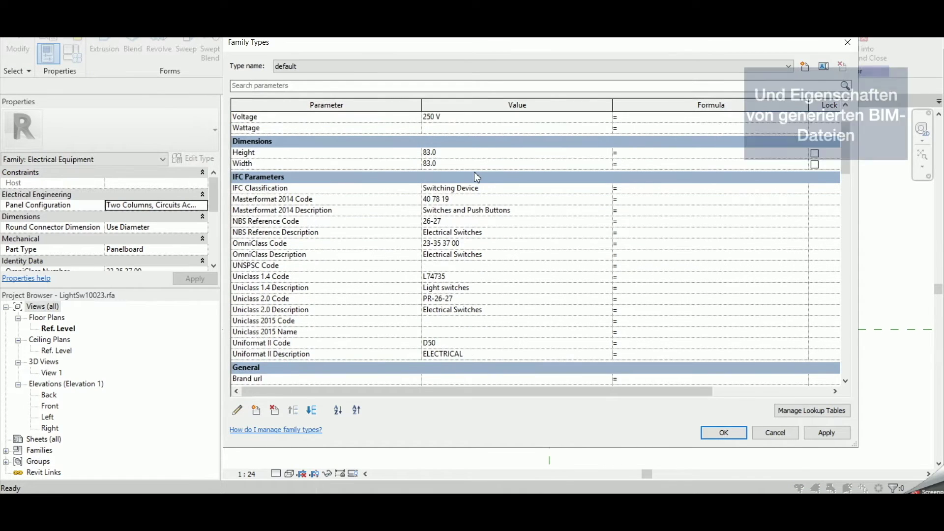
scroll(477, 177, "down", 1)
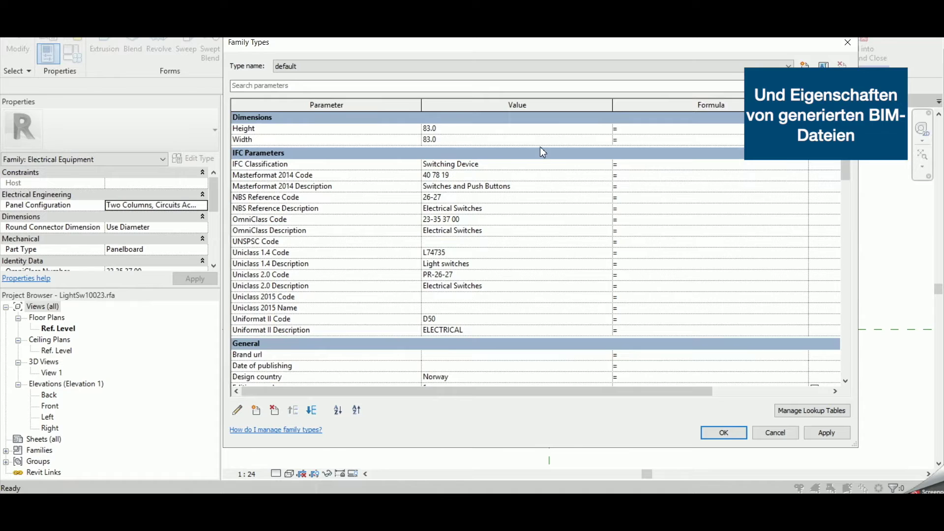
scroll(542, 152, "down", 1)
scroll(526, 221, "down", 2)
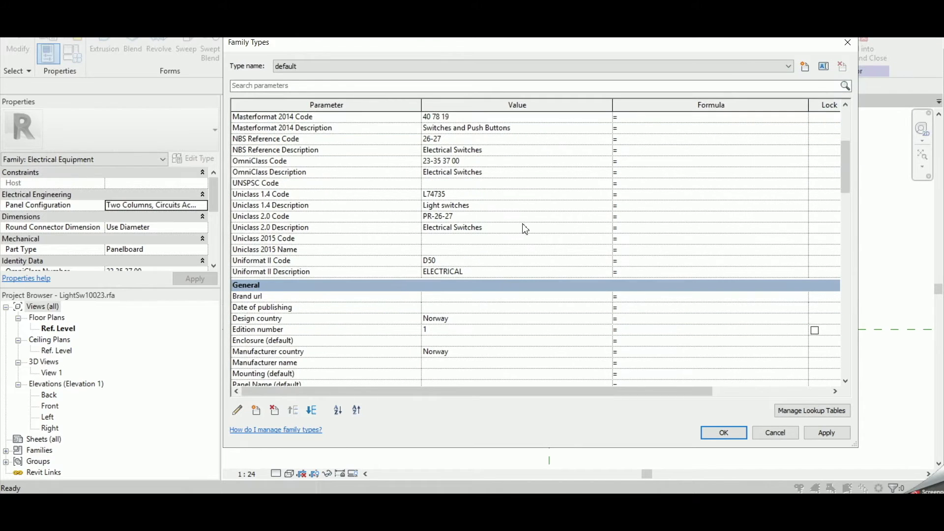
scroll(522, 252, "down", 5)
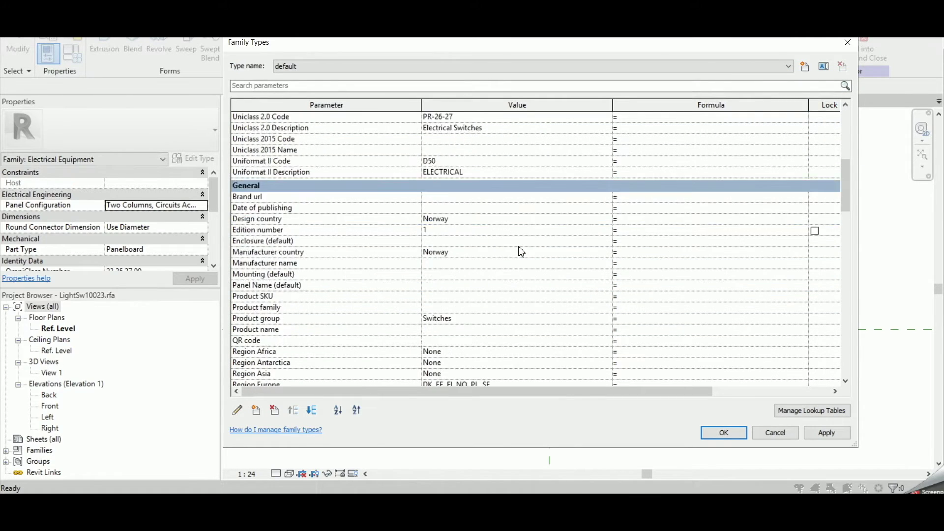
scroll(522, 252, "down", 9)
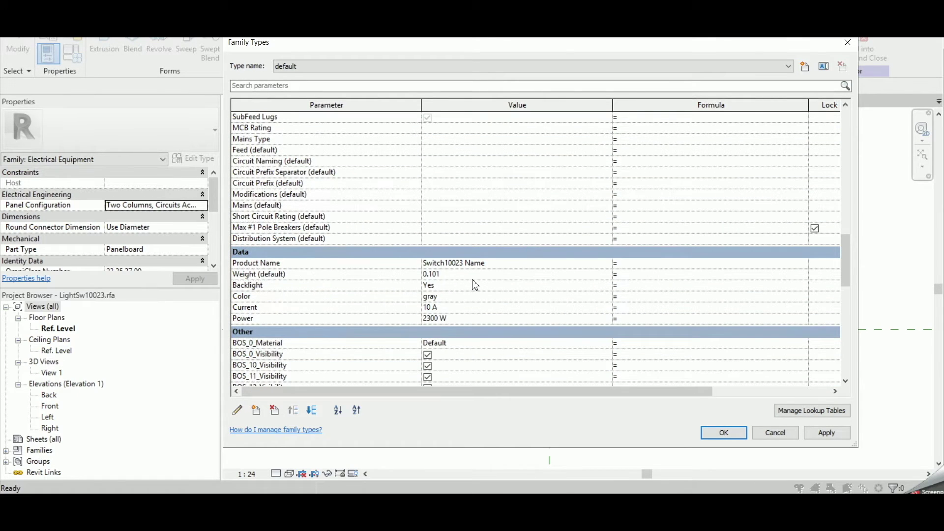
scroll(476, 285, "down", 11)
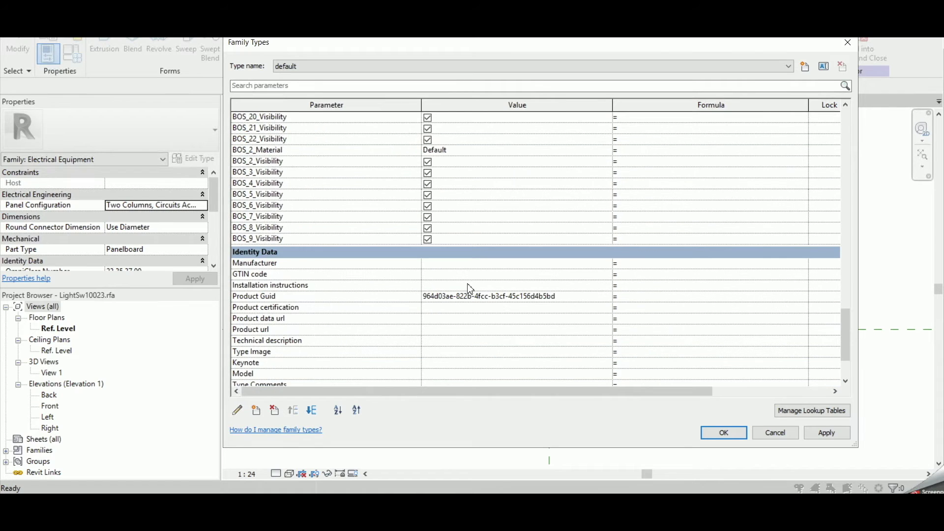
scroll(470, 289, "down", 3)
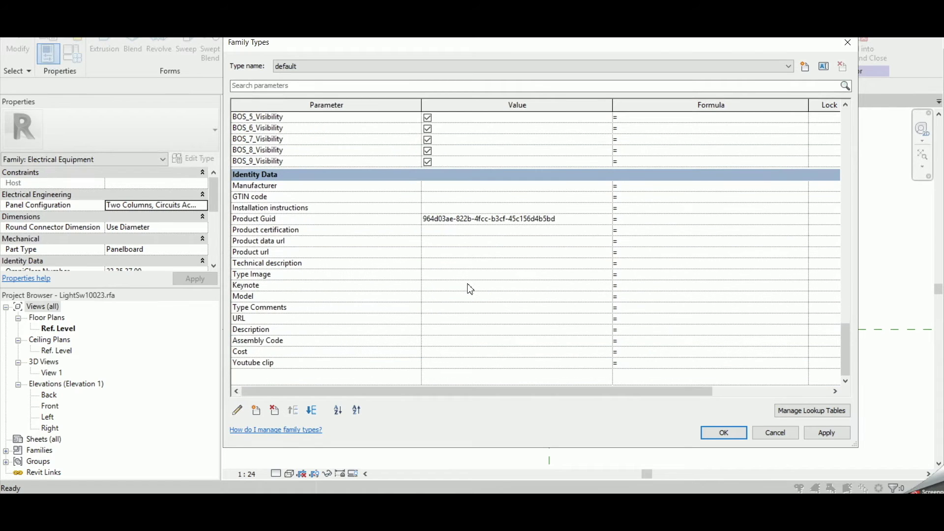
left_click(849, 45)
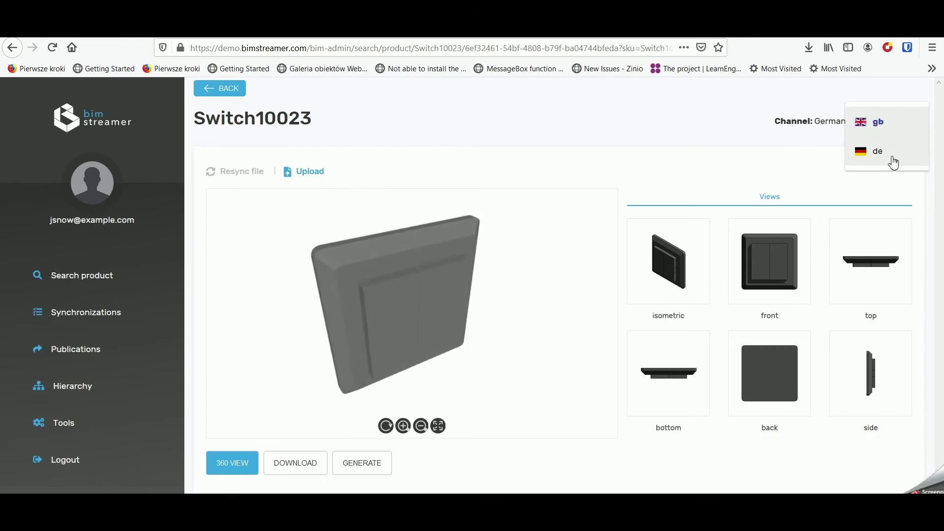
- Back in BIMstreamer, set the product language to de and review the German data, geometry, material and electrical details
left_click(891, 157)
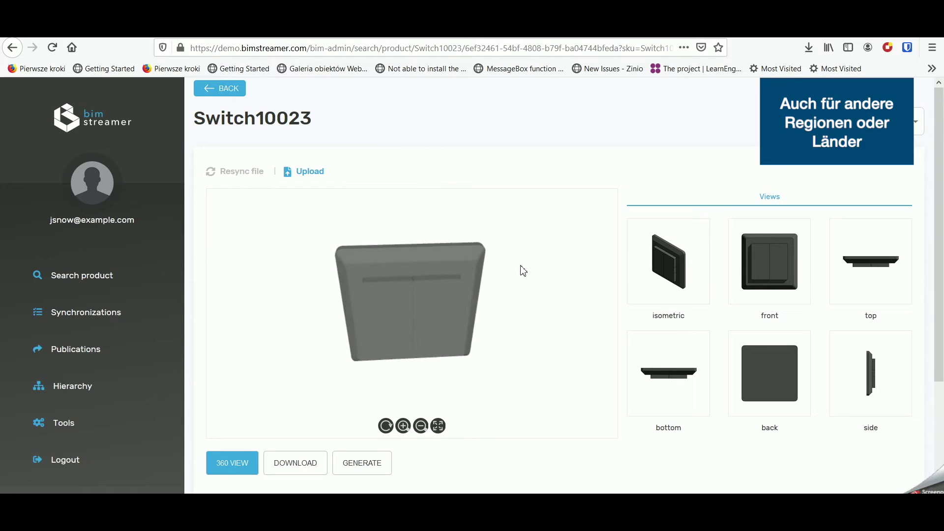
scroll(459, 443, "down", 3)
left_click(329, 401)
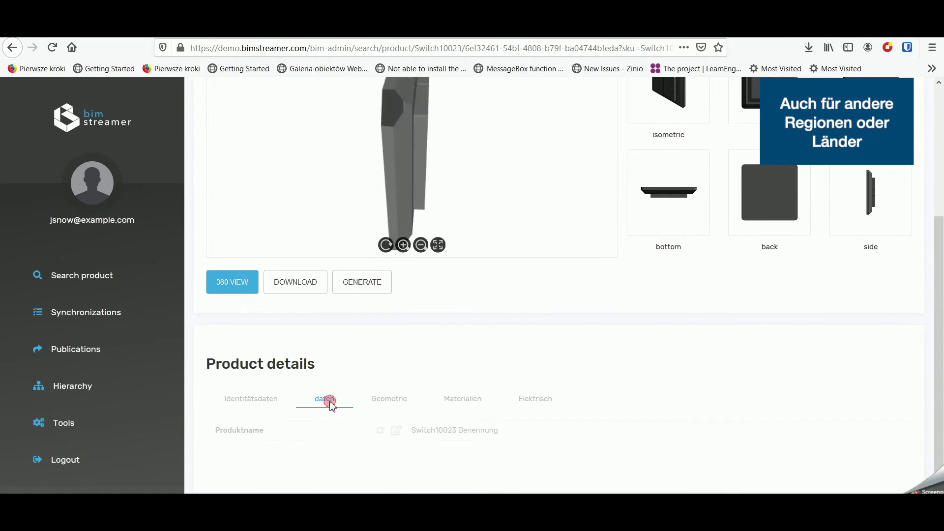
scroll(418, 369, "down", 2)
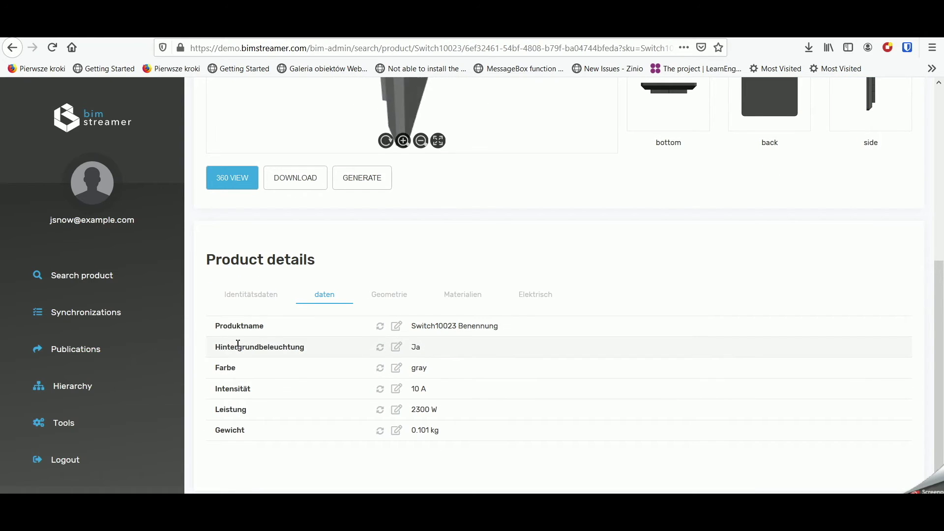
left_click(378, 297)
left_click(473, 378)
left_click(541, 397)
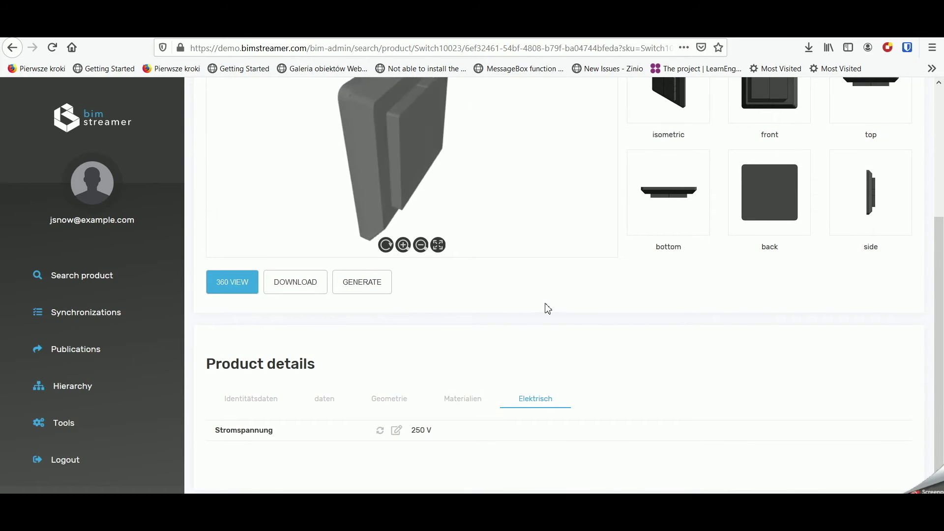
- Download the BIM family 3D (RFA) file of Switch10023 for the de language
scroll(548, 308, "up", 5)
left_click(325, 462)
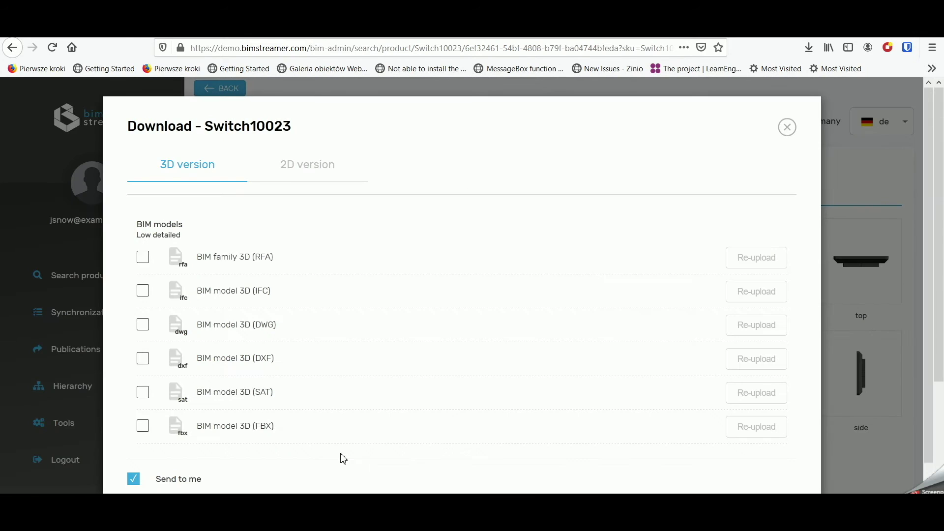
left_click(143, 257)
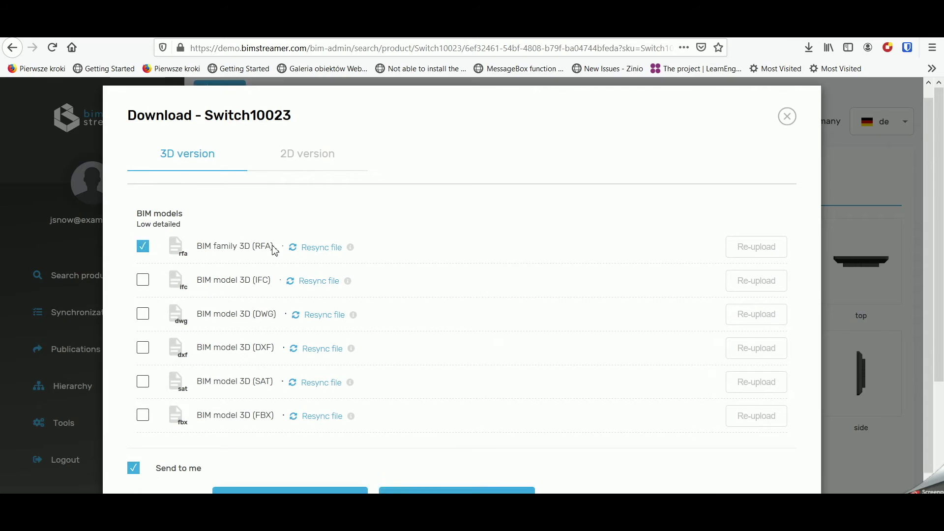
left_click(313, 466)
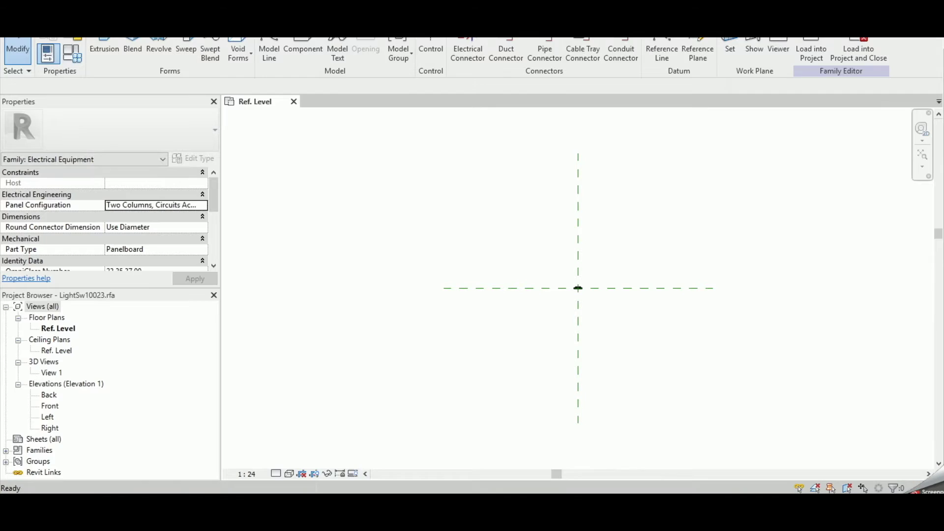
- In Revit, open Family Types for the German LightSw10023.rfa and examine its dimension, IFC and general parameters
scroll(620, 287, "up", 3)
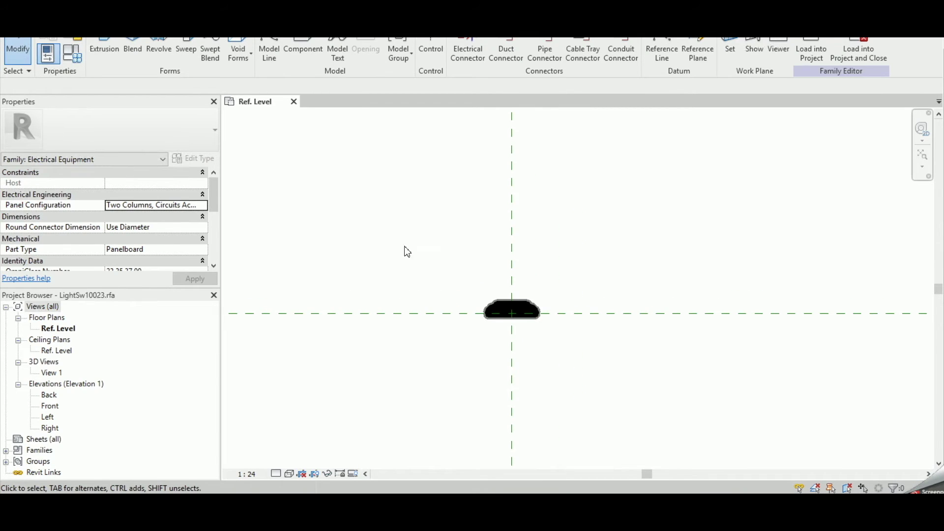
left_click(74, 57)
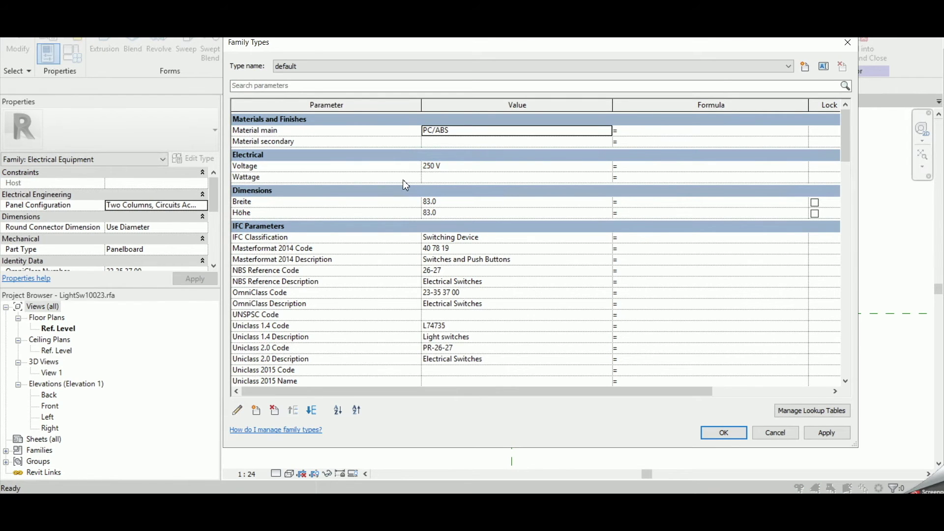
scroll(475, 203, "down", 7)
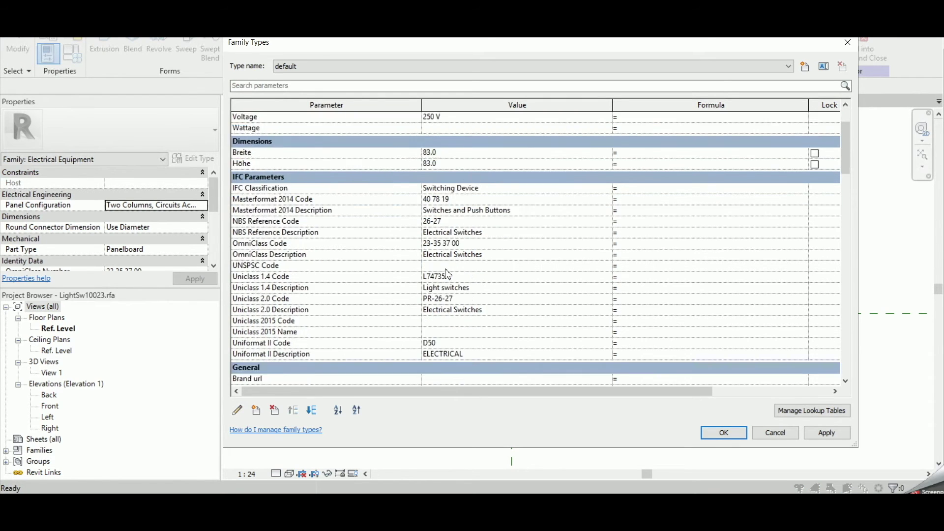
scroll(445, 291, "down", 10)
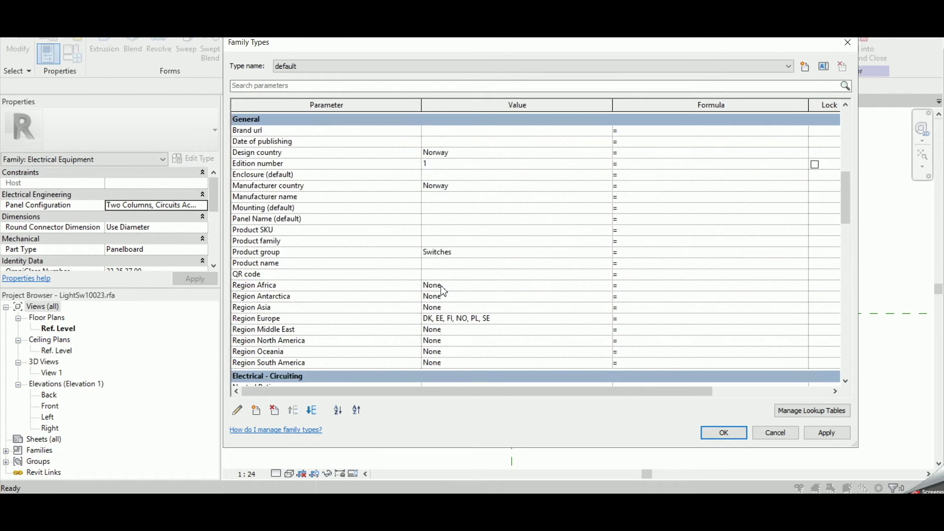
scroll(444, 292, "down", 3)
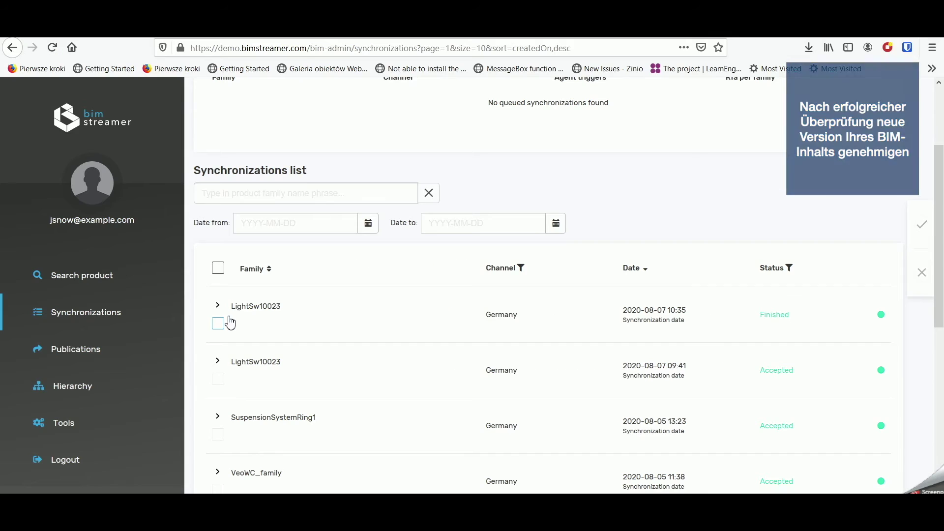
left_click(218, 323)
left_click(924, 224)
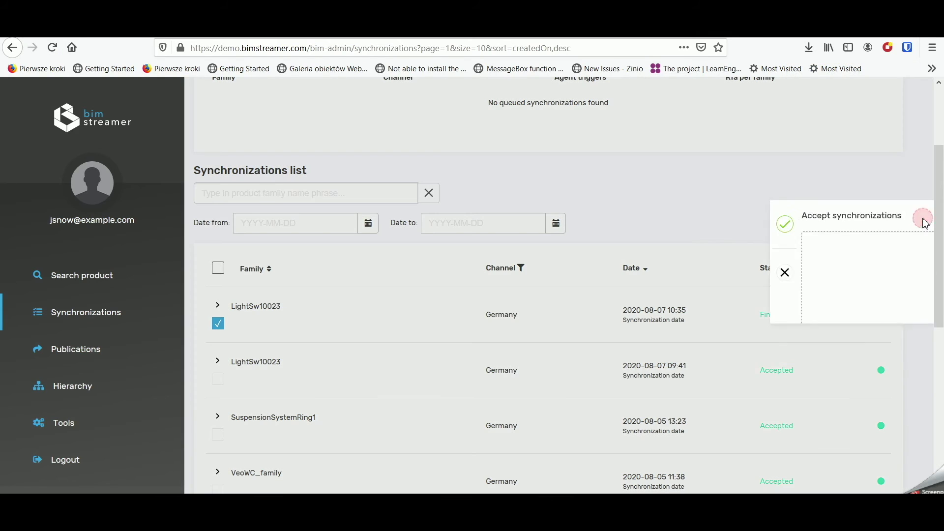
left_click(902, 369)
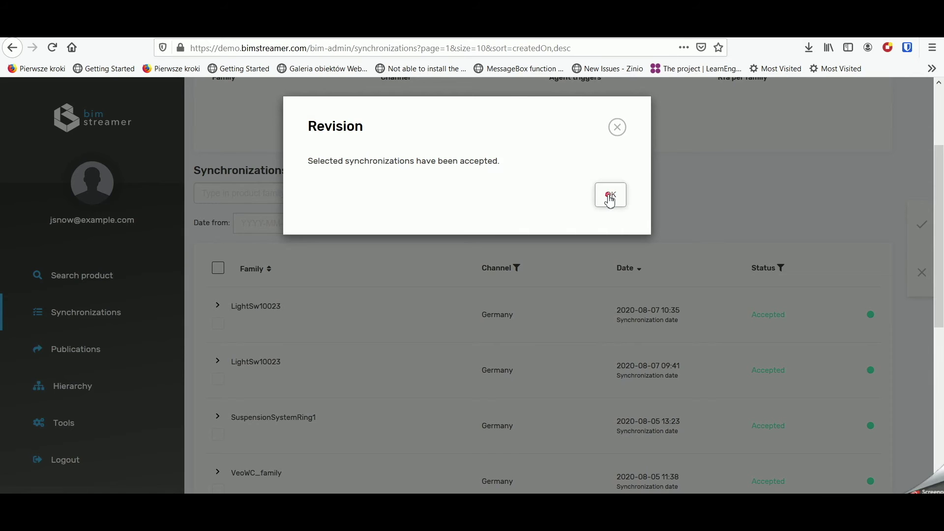
left_click(610, 197)
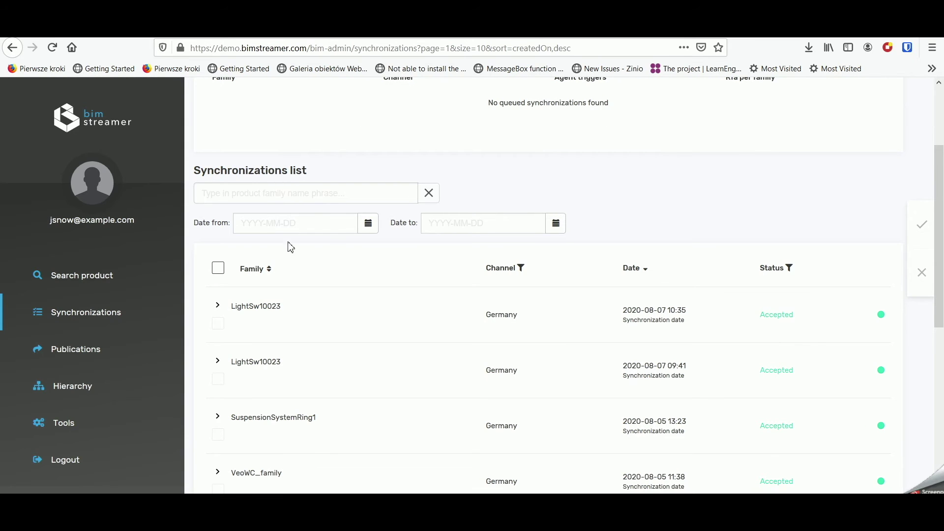
- Start a publication for the Germany channel only, leaving England out
scroll(55, 334, "down", 2)
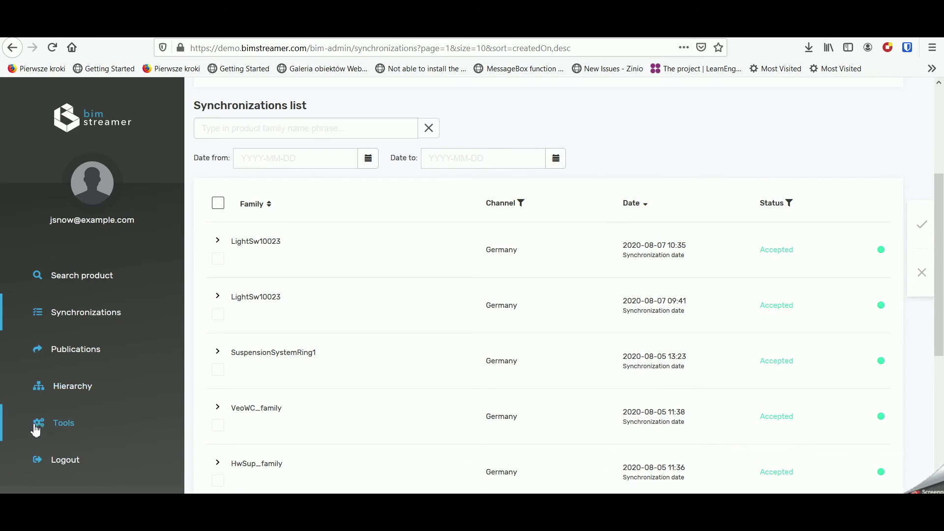
left_click(58, 351)
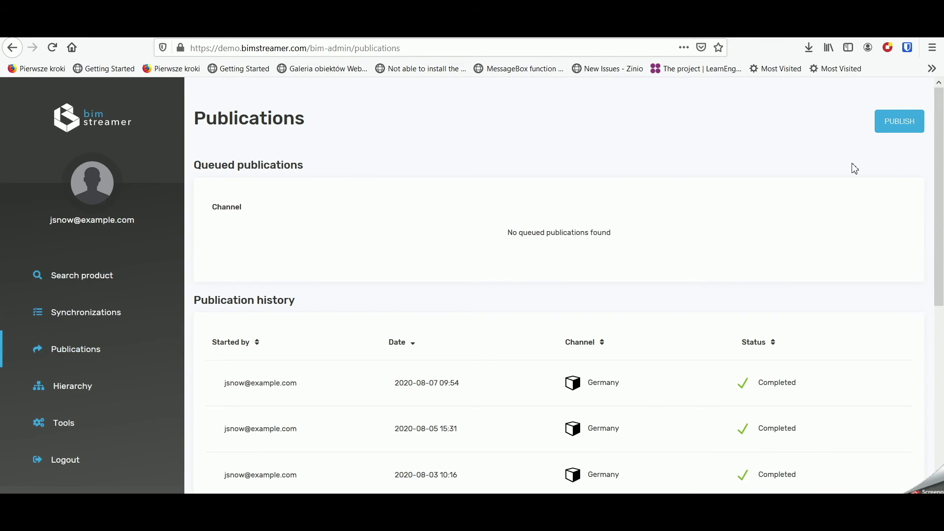
left_click(903, 129)
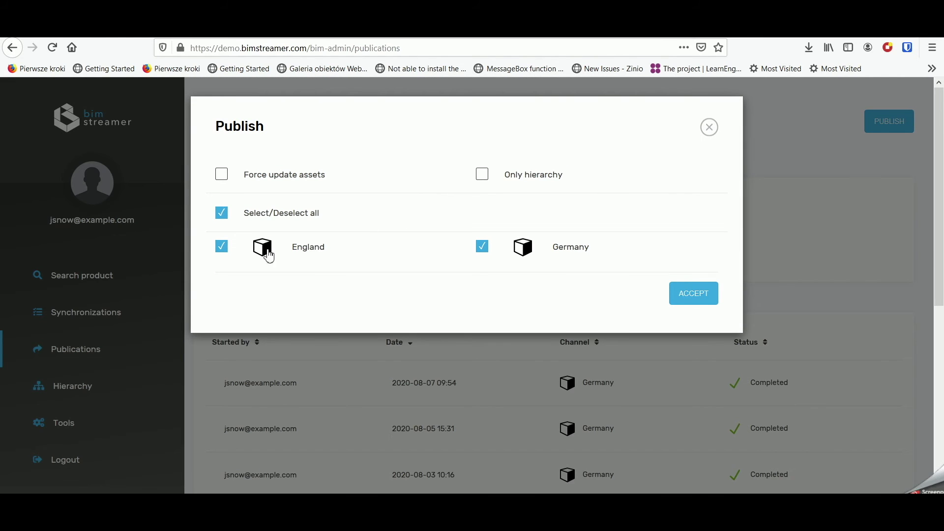
left_click(222, 246)
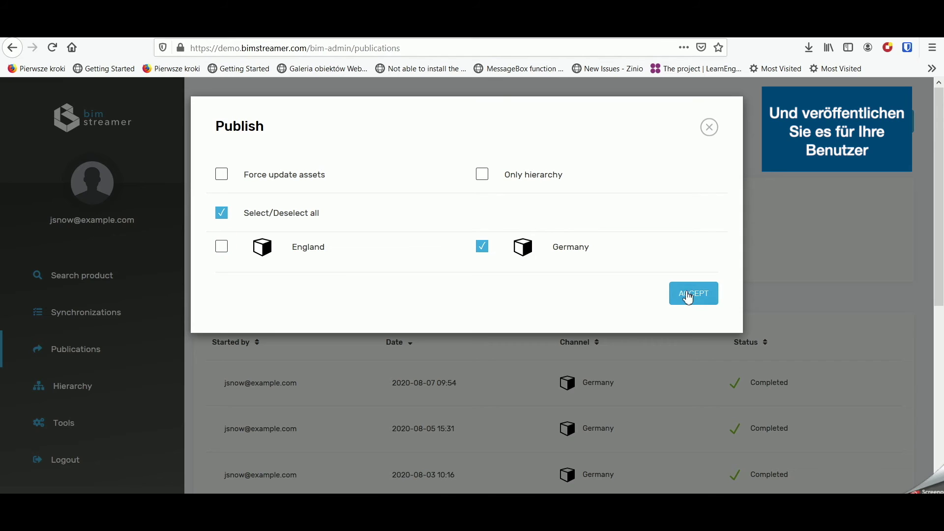
left_click(689, 297)
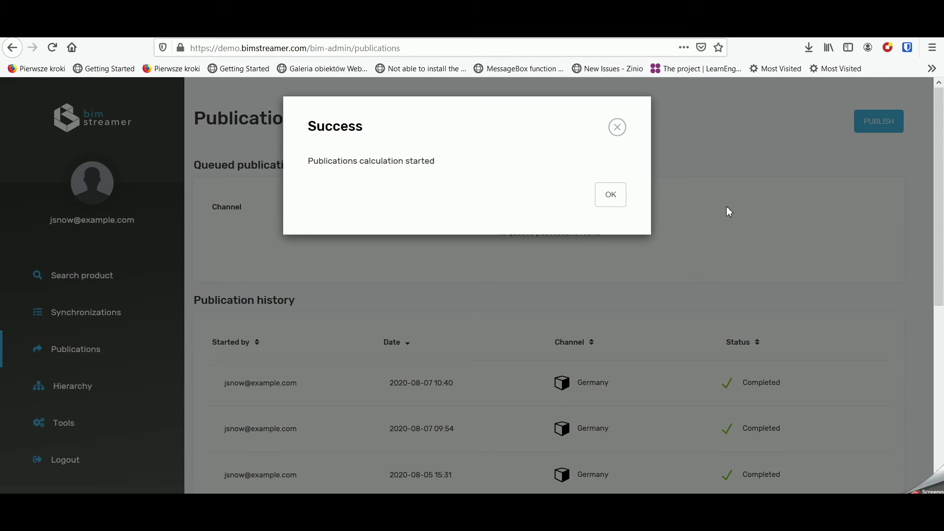
left_click(620, 196)
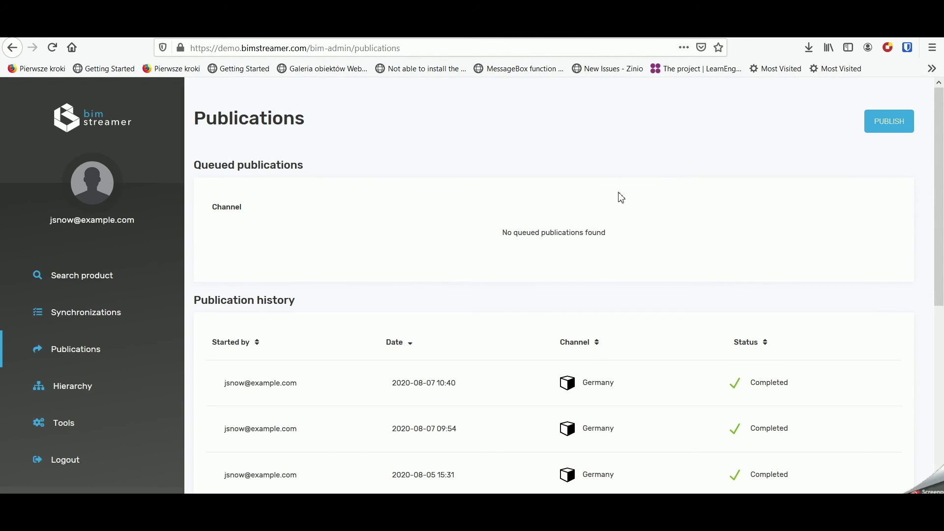
- Open the demo.bimstreamer.com online library in a new browser tab
key("ctrl+t")
left_click(501, 52)
type("dem")
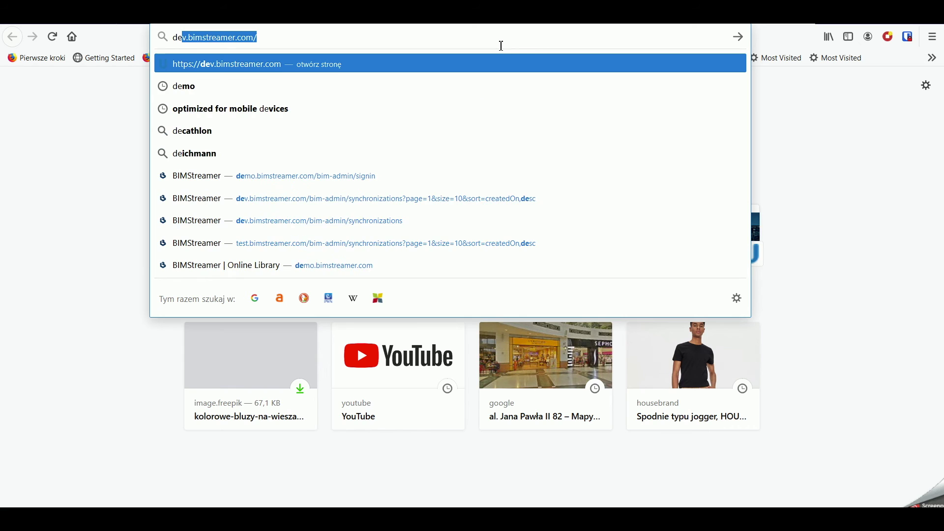
left_click(309, 68)
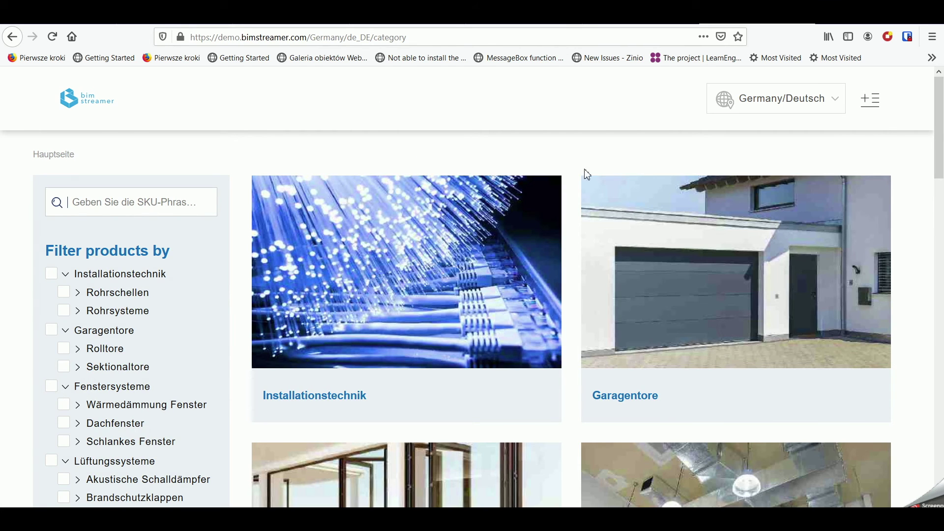
- Open Licht Sw 10023 under Elektrik & Beleuchtung, Verkabelungszubehör, Lichtschalter and review its German data, geometry, material and electrical details
scroll(584, 173, "down", 7)
scroll(860, 229, "down", 9)
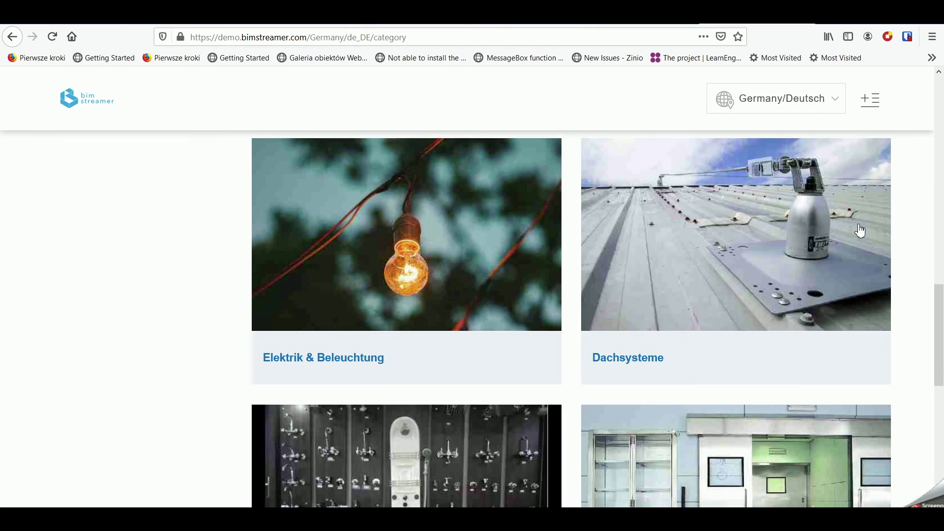
left_click(350, 245)
left_click(412, 249)
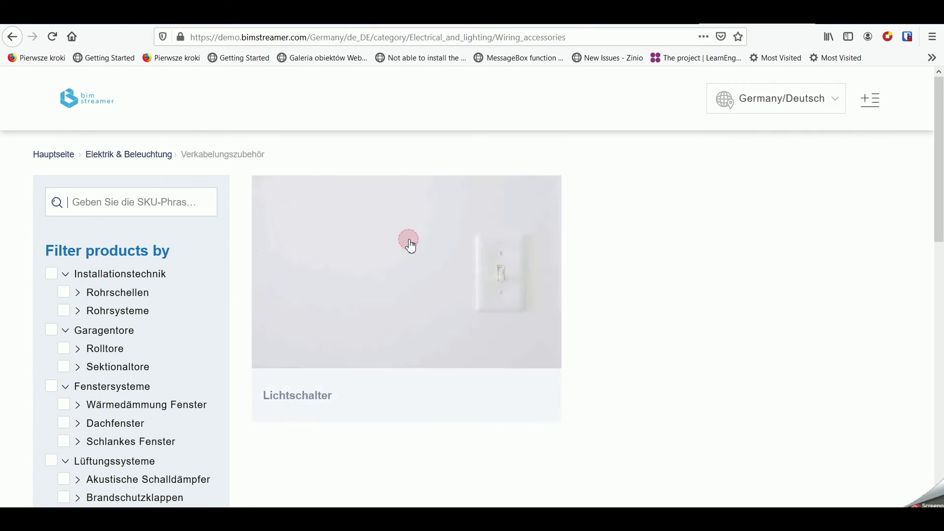
left_click(382, 249)
left_click(340, 266)
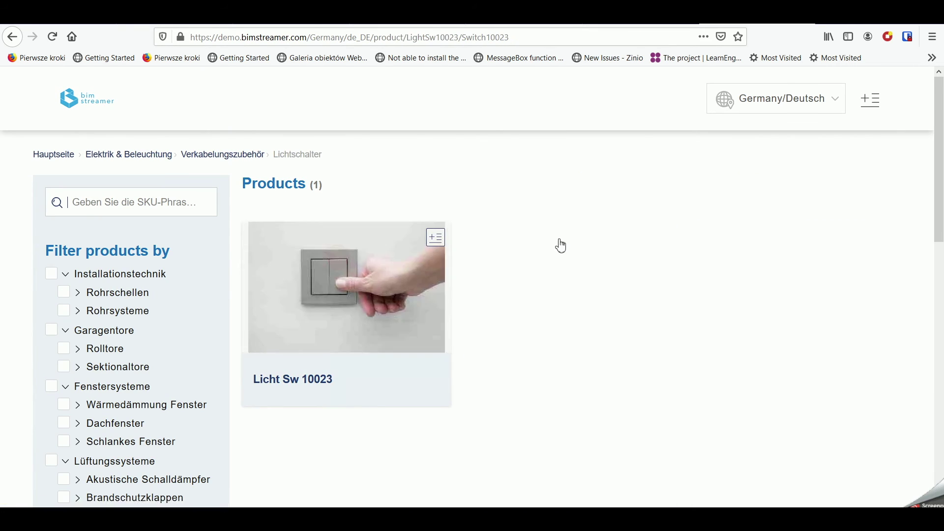
scroll(653, 188, "down", 9)
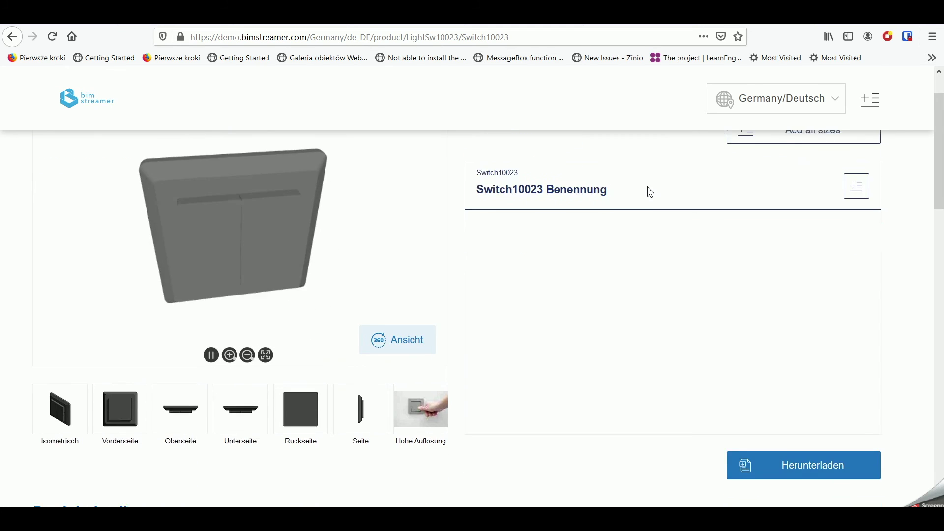
scroll(653, 226, "down", 2)
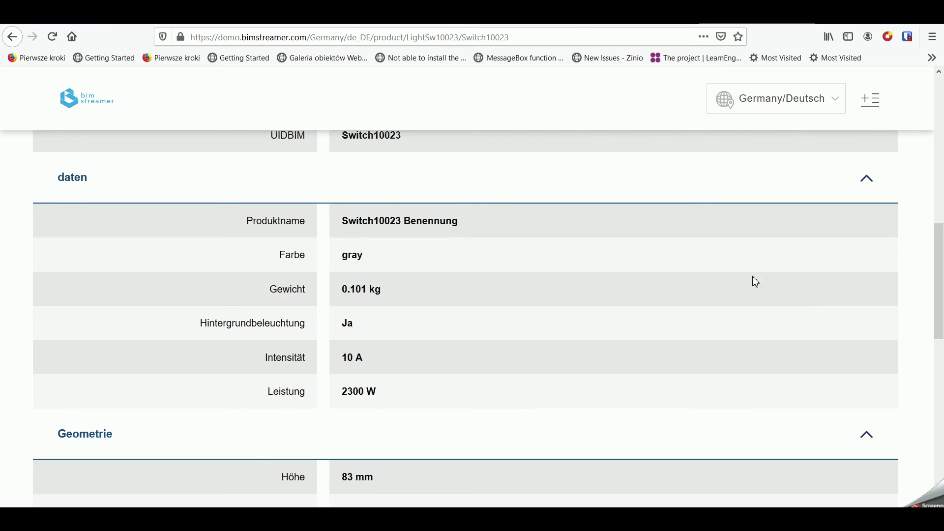
scroll(607, 312, "down", 5)
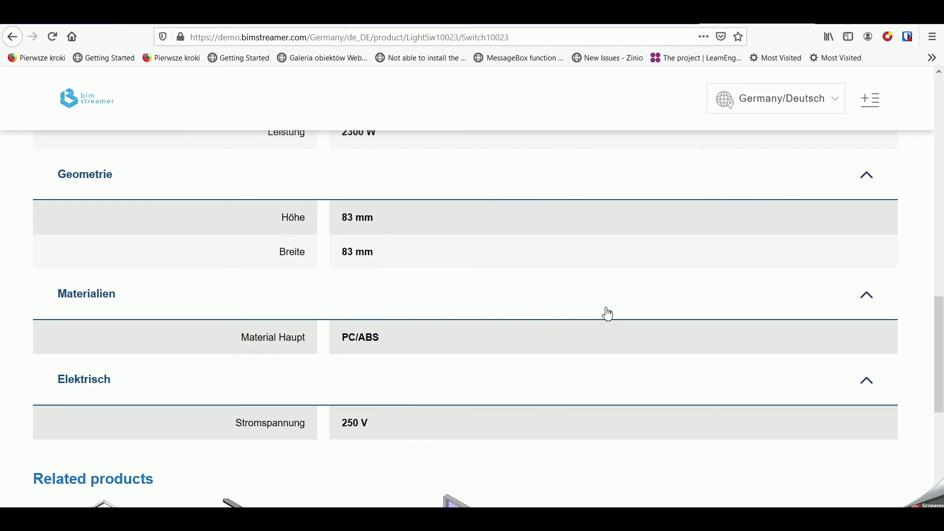
scroll(609, 313, "up", 5)
scroll(606, 312, "up", 11)
- Change the library's language to English for Germany and review the translated product details of Switch10023
left_click(775, 102)
left_click(769, 266)
left_click(744, 352)
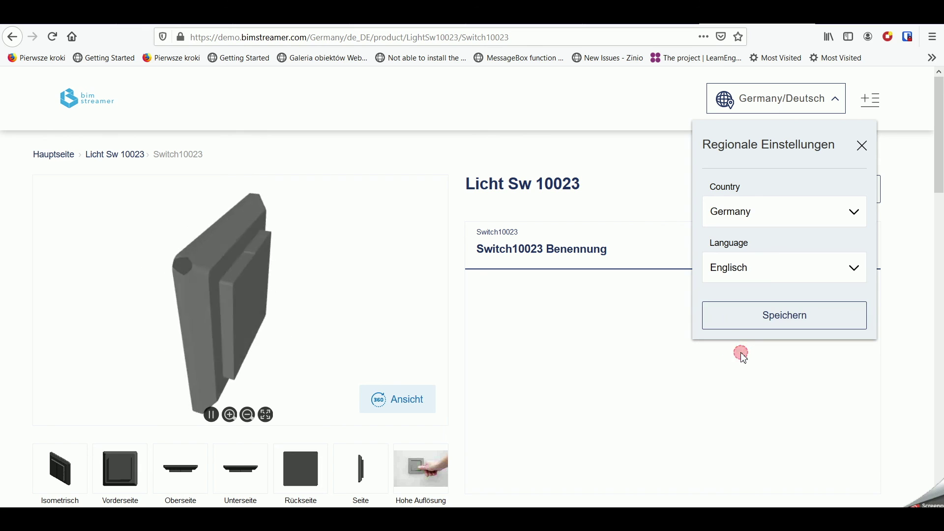
left_click(747, 319)
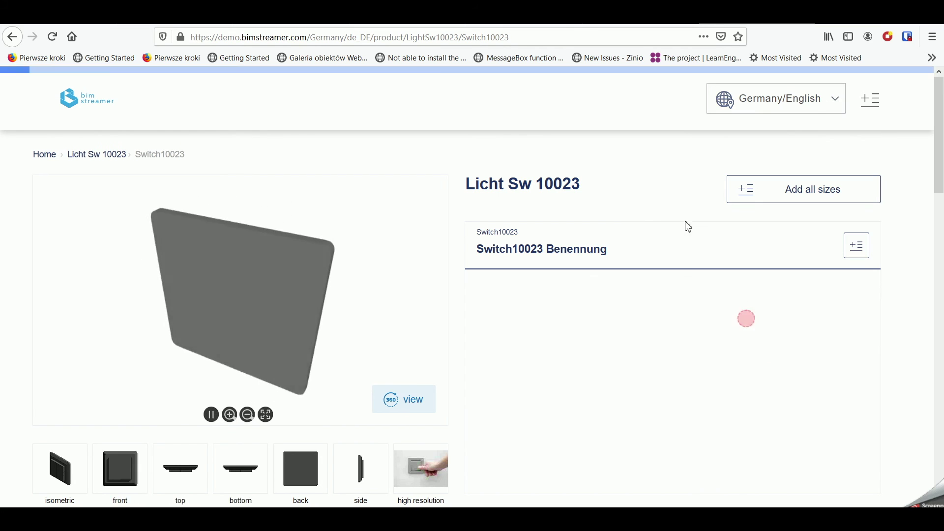
scroll(637, 170, "down", 3)
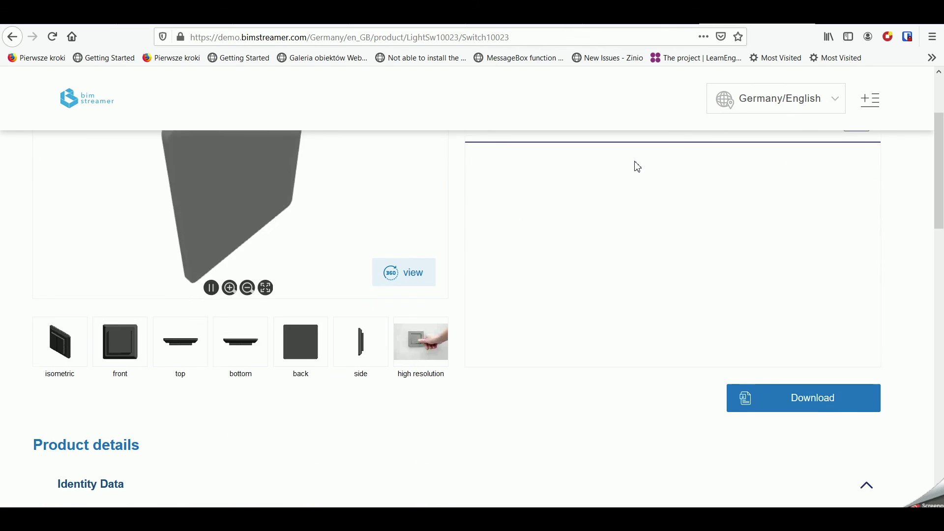
scroll(638, 167, "down", 10)
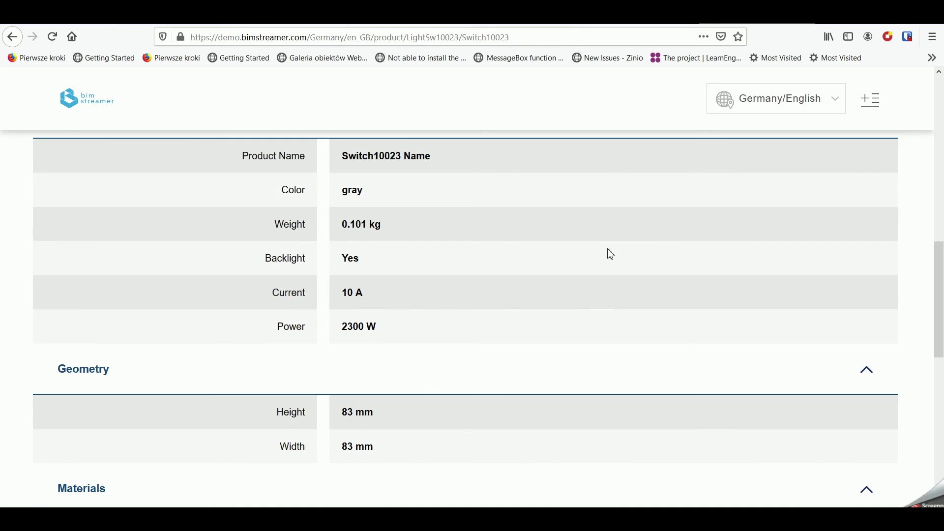
scroll(510, 206, "down", 7)
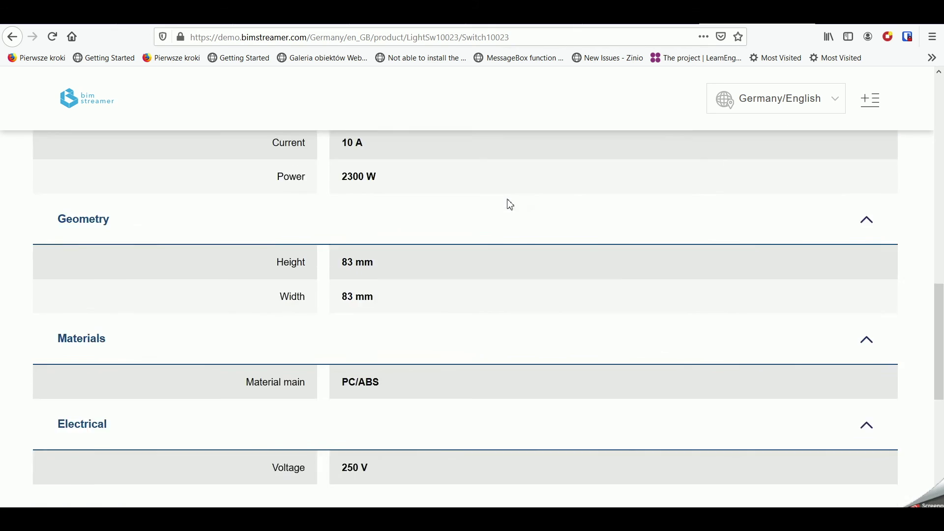
scroll(510, 206, "up", 11)
scroll(510, 206, "up", 8)
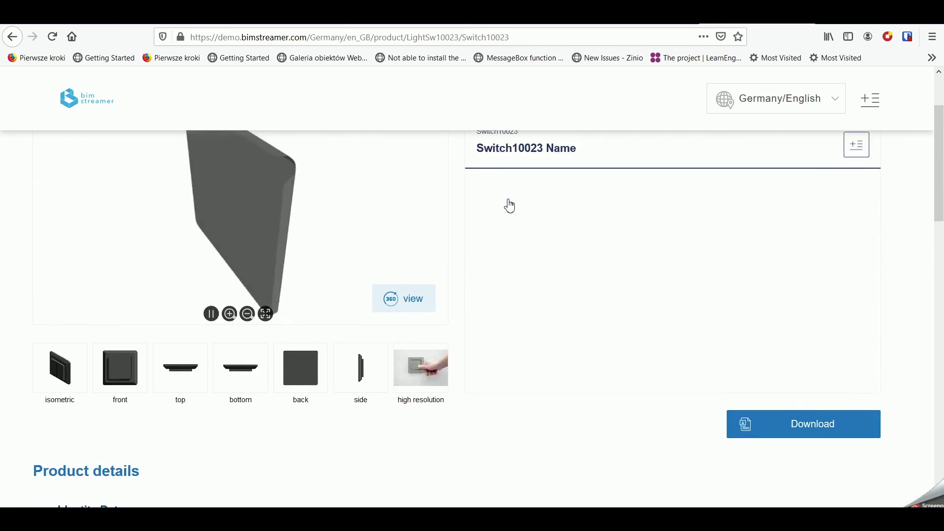